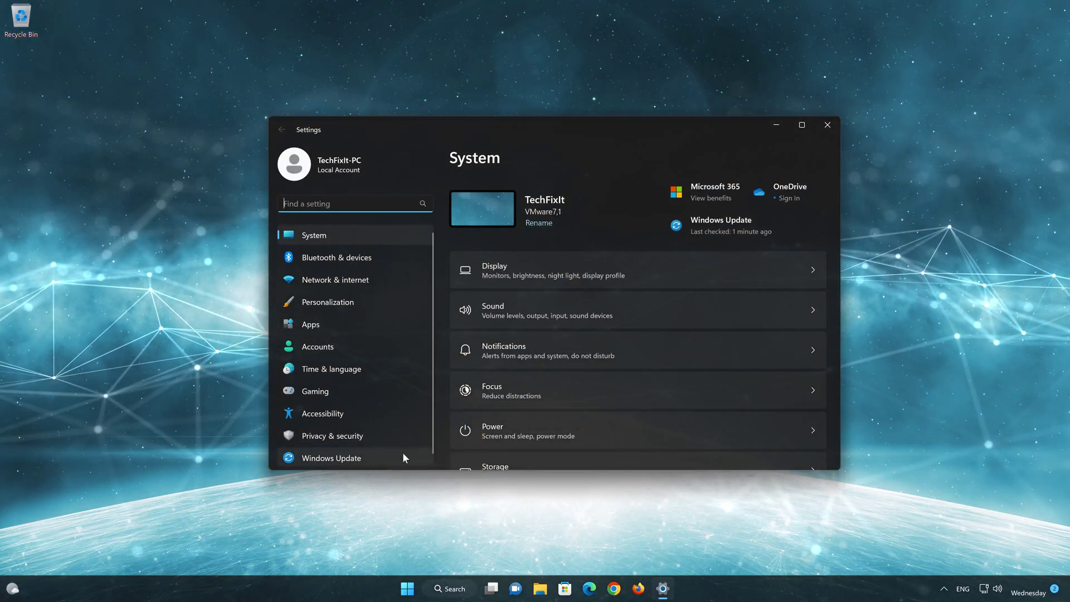
- Restart the PC into advanced startup from the Recovery page under Windows Update's advanced options, confirming the restart
click(357, 458)
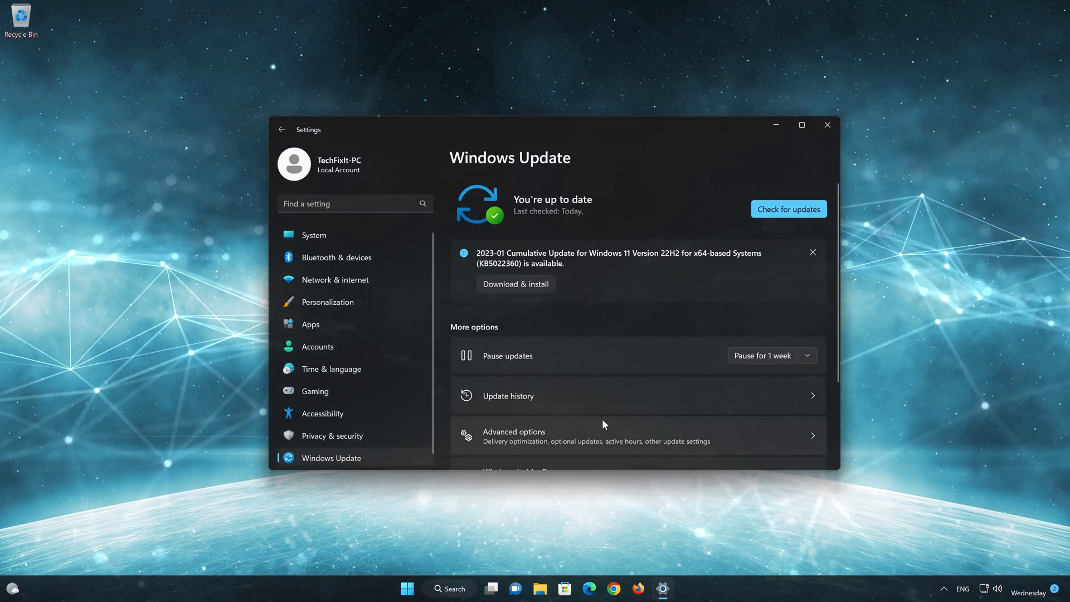
scroll(602, 419, down, 2)
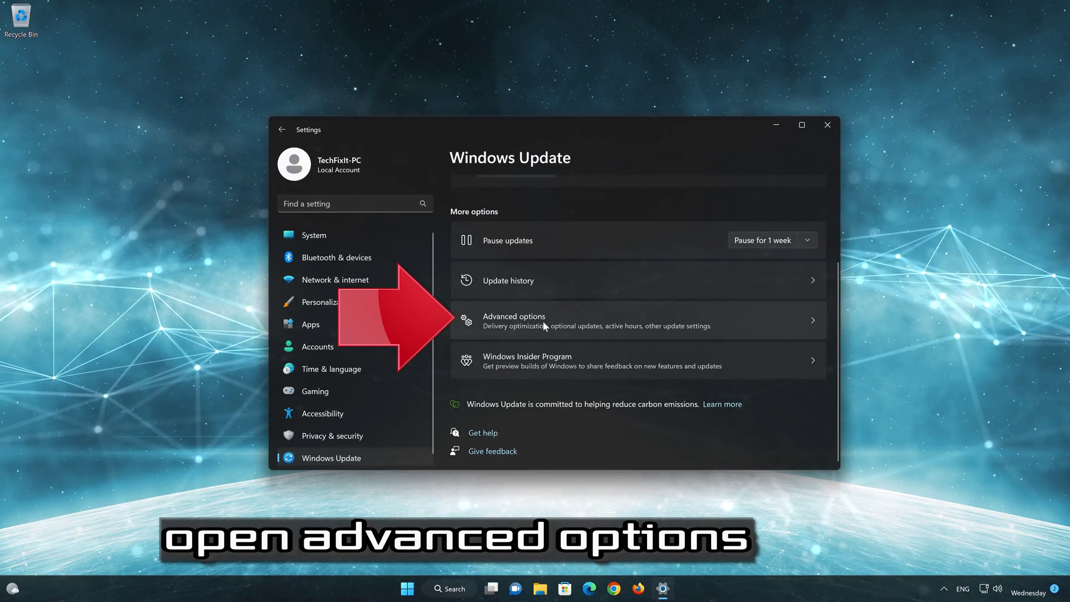
click(544, 324)
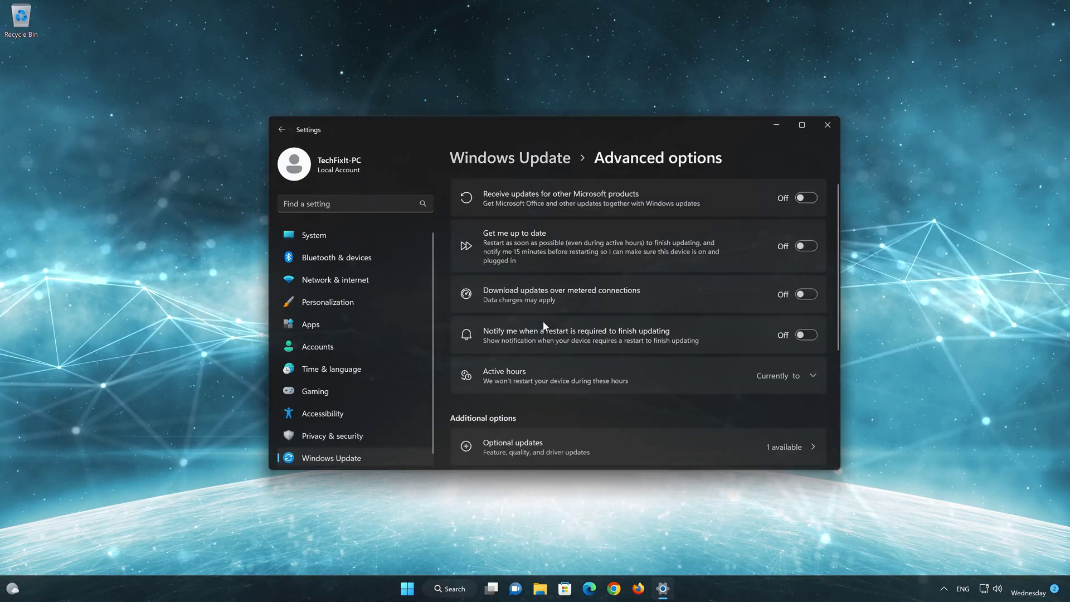
scroll(544, 323, down, 2)
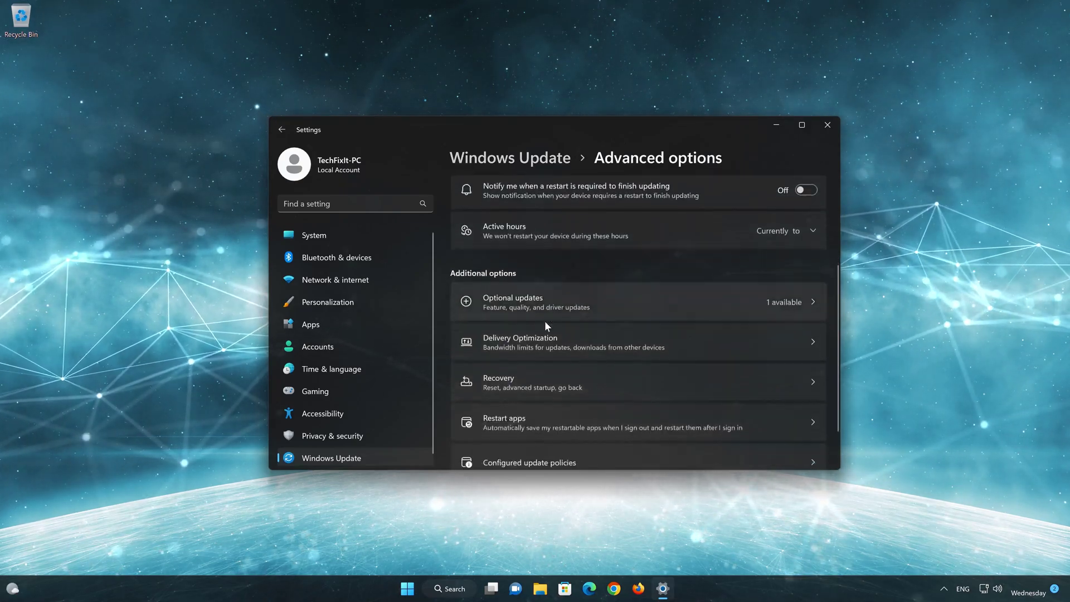
scroll(544, 320, down, 1)
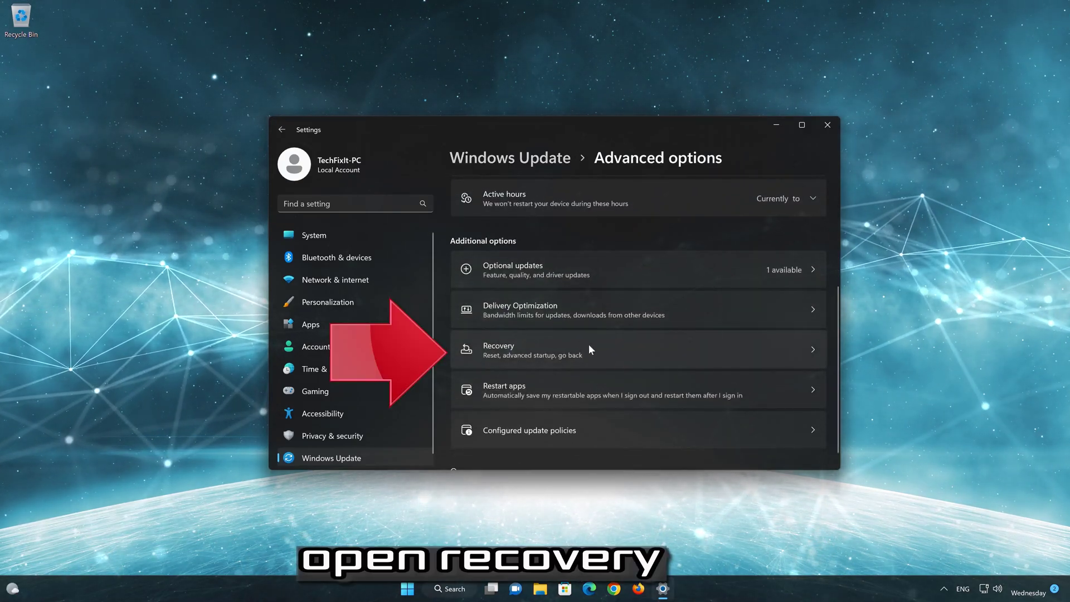
click(543, 343)
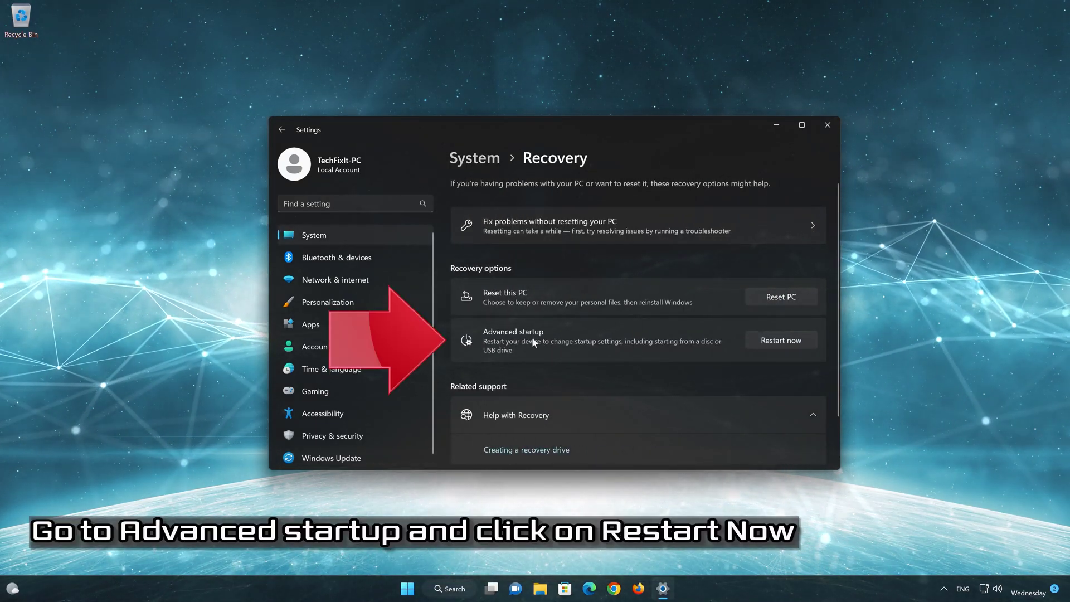
click(780, 341)
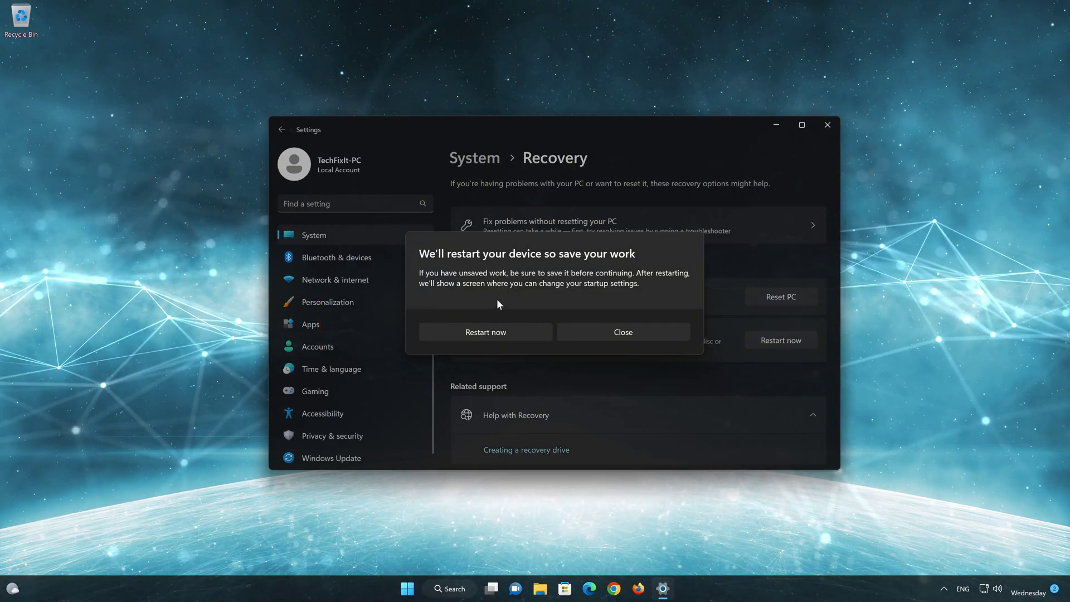
click(510, 331)
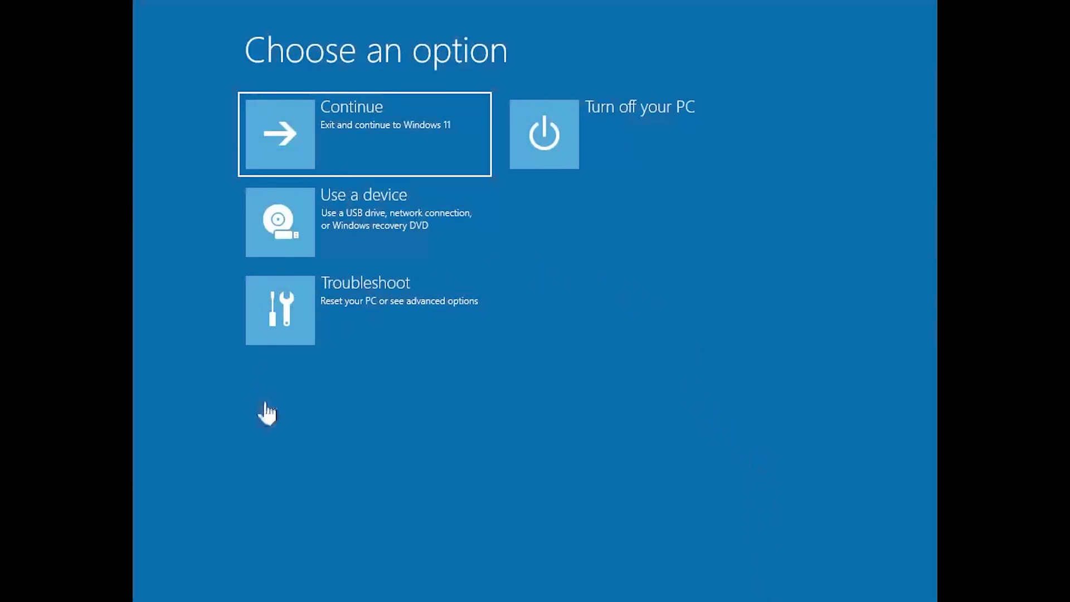
- Restart through the Troubleshoot advanced options' Startup Settings and boot with option 4, Enable Safe Mode
click(299, 329)
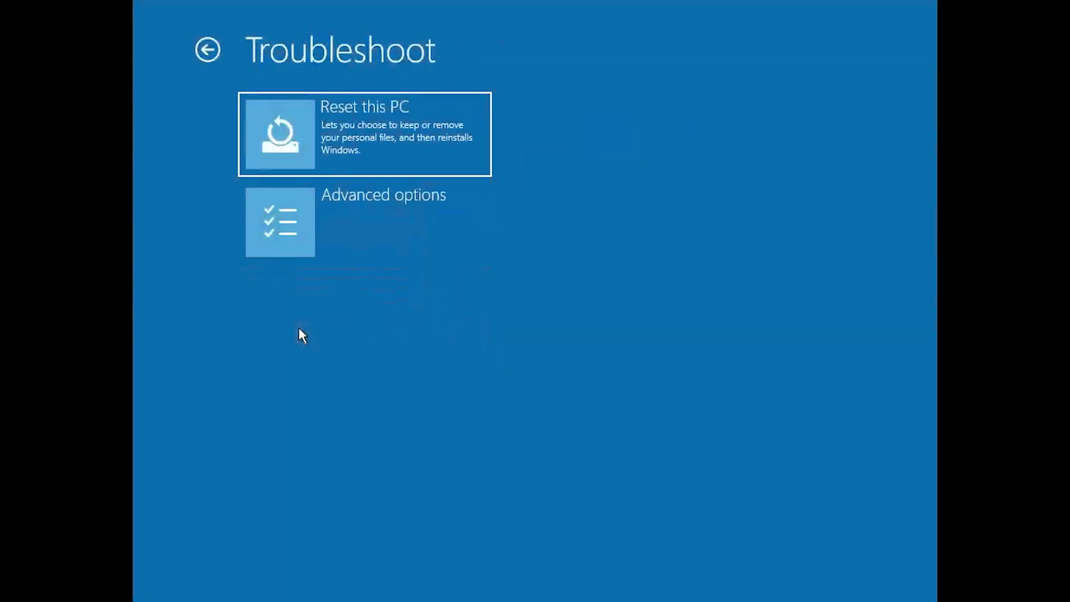
click(390, 225)
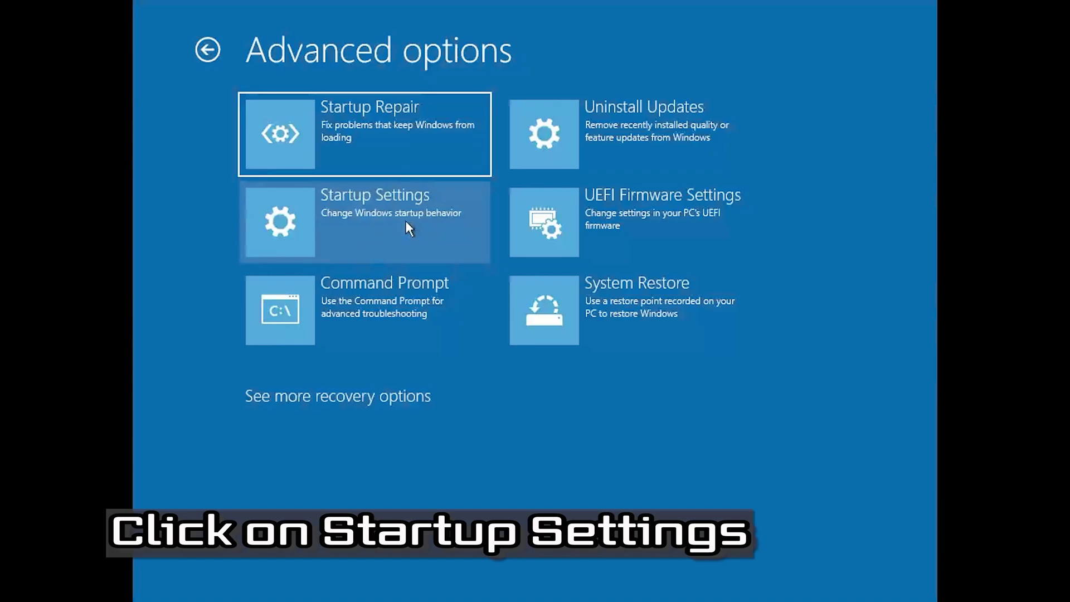
click(406, 220)
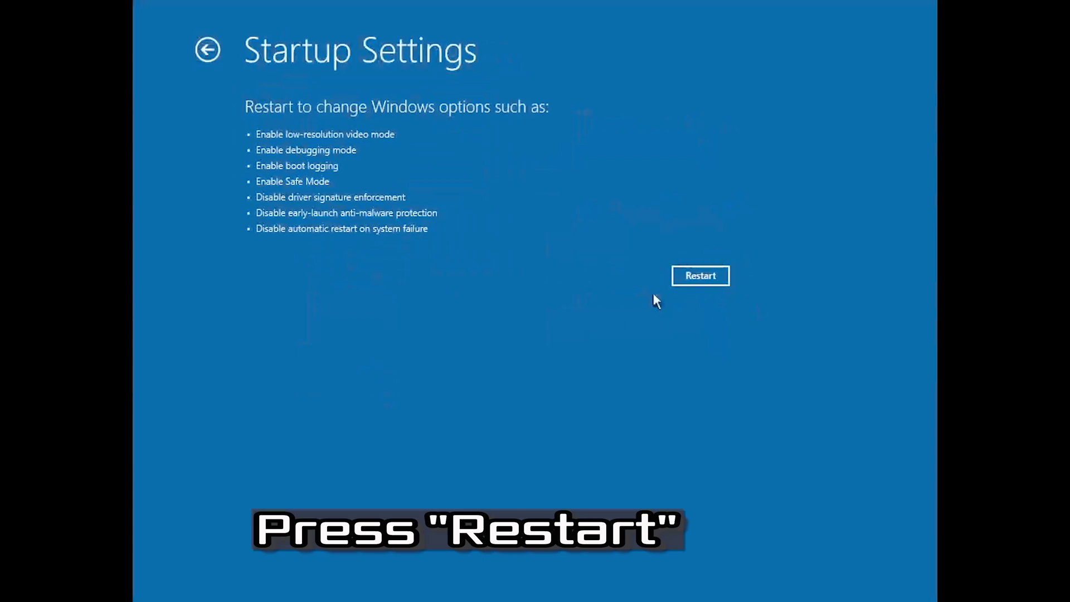
click(700, 276)
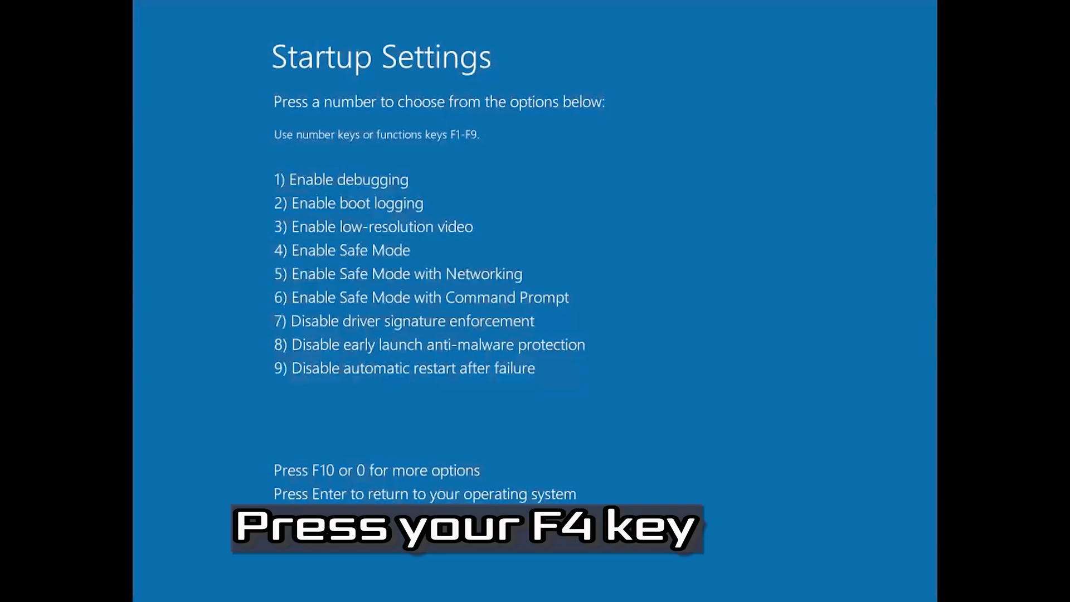
key(F4)
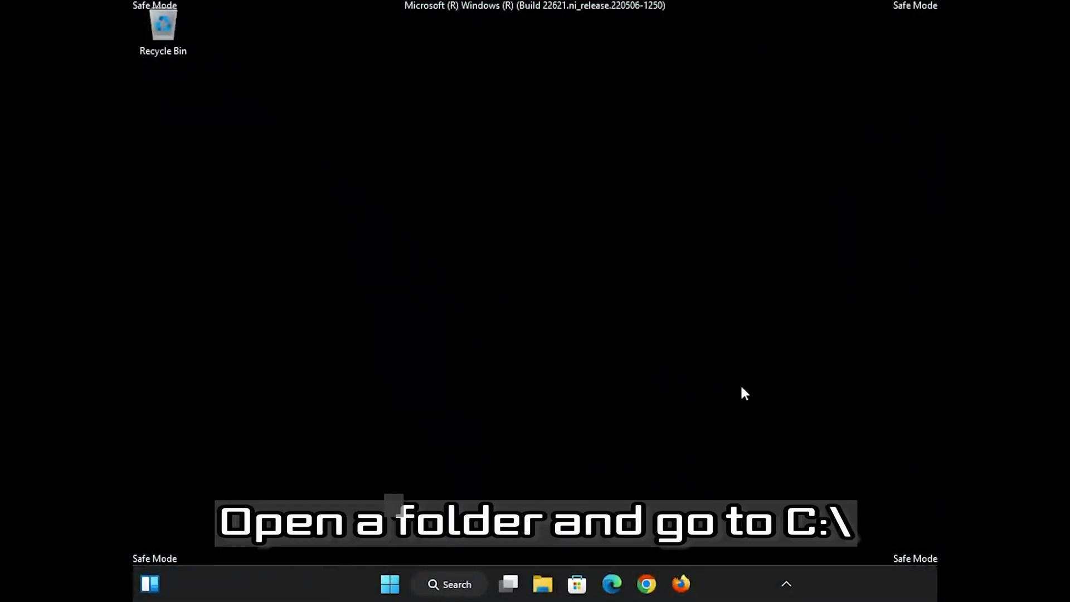
- Open File Explorer and go to the Windows folder on Local Disk (C:)
click(547, 579)
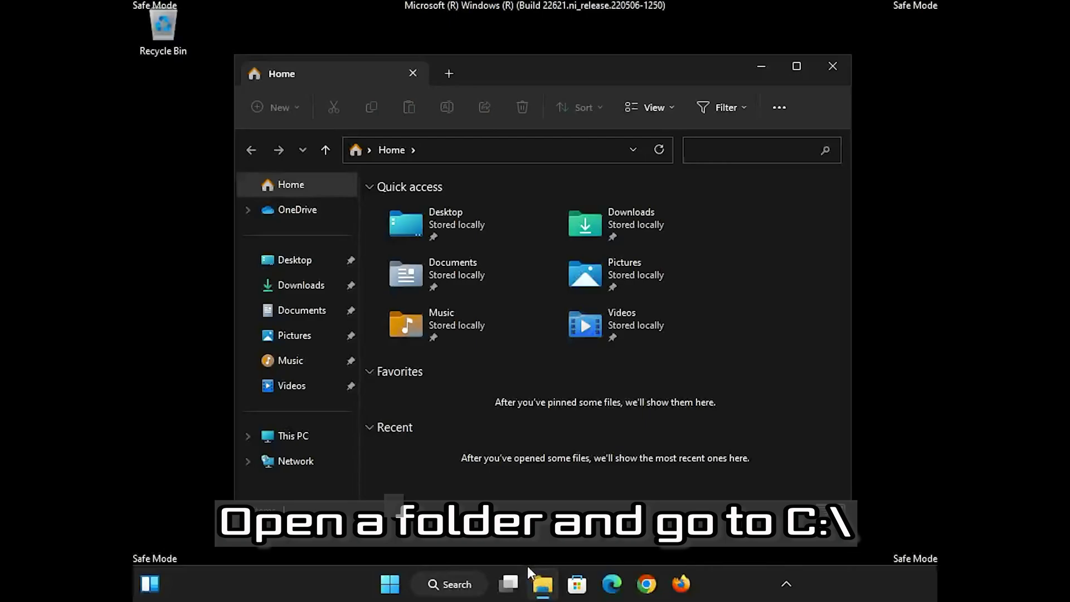
click(246, 437)
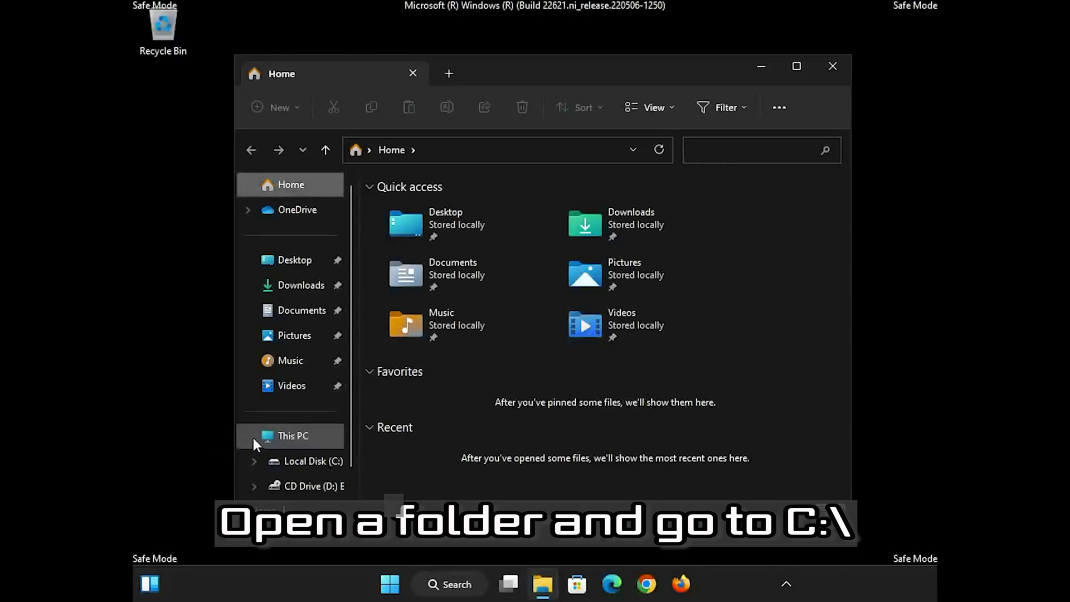
click(318, 463)
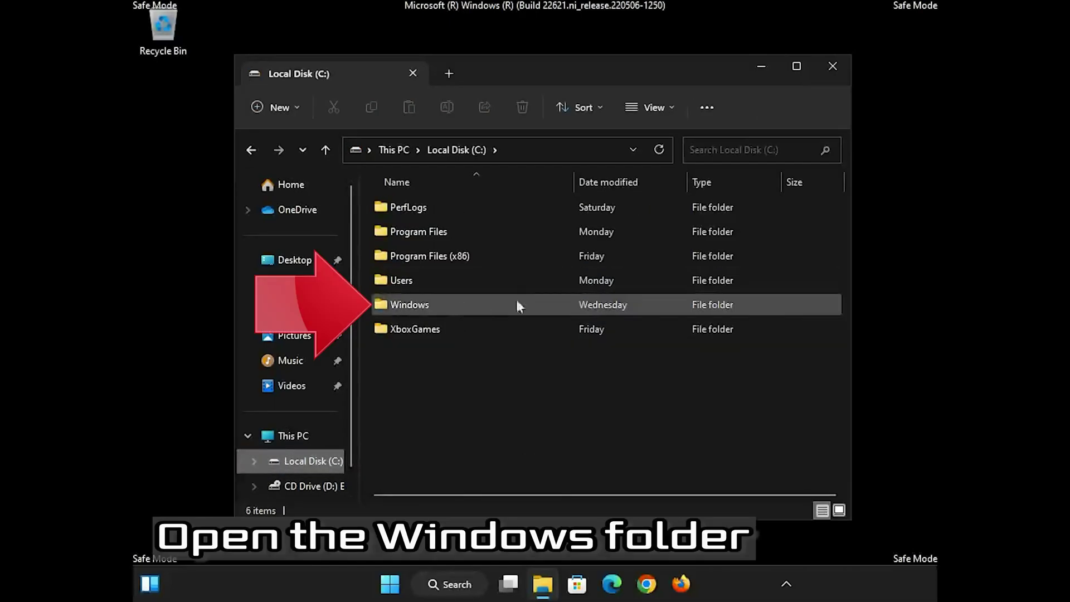
double_click(439, 304)
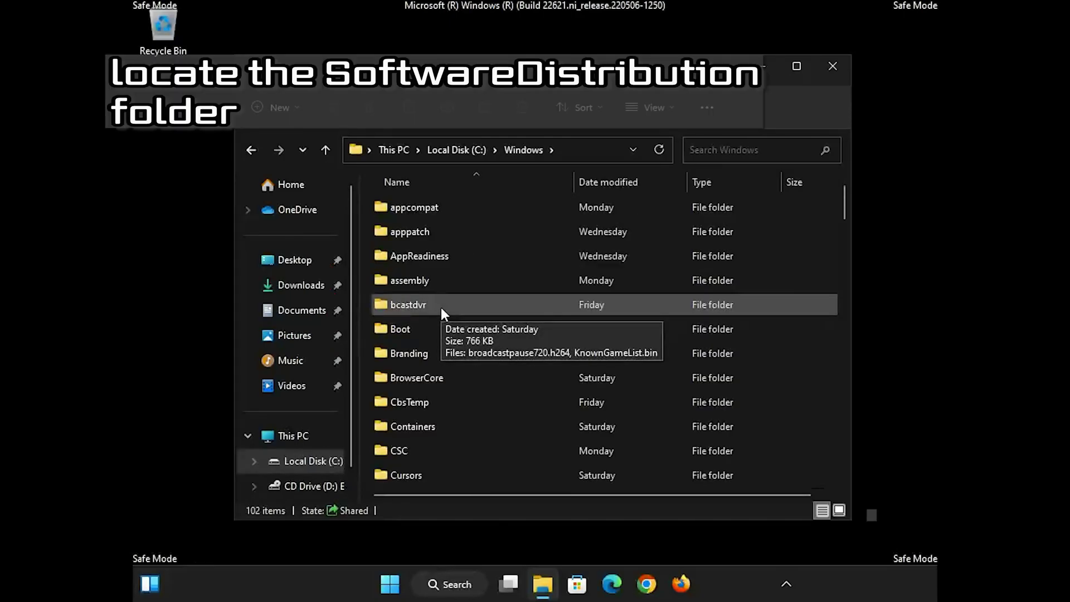
- Delete the SoftwareDistribution folder from C:\Windows and close the File Explorer window
scroll(441, 310, down, 8)
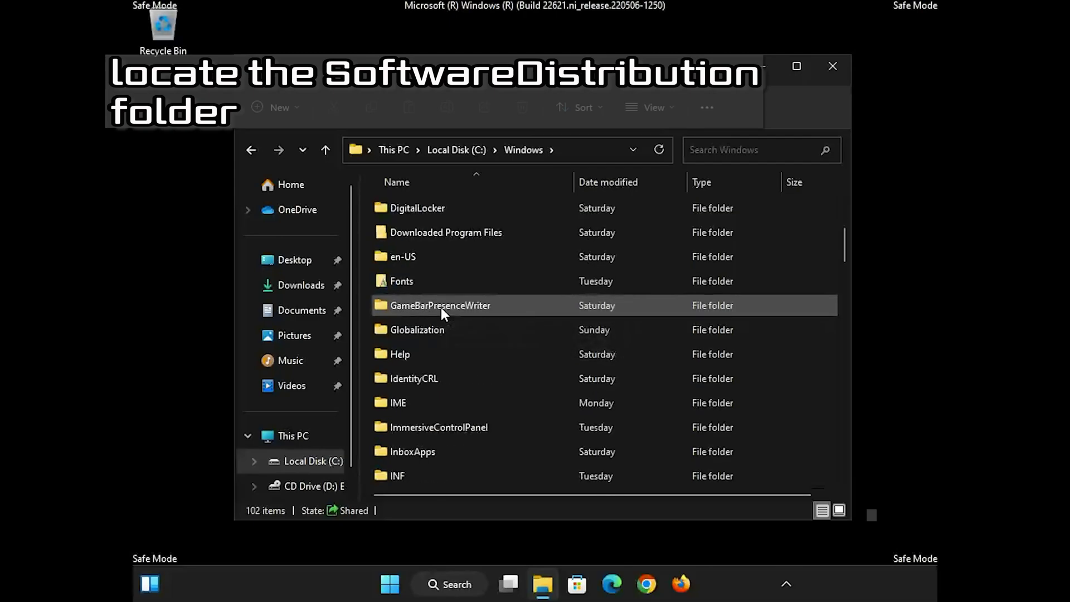
scroll(442, 310, down, 8)
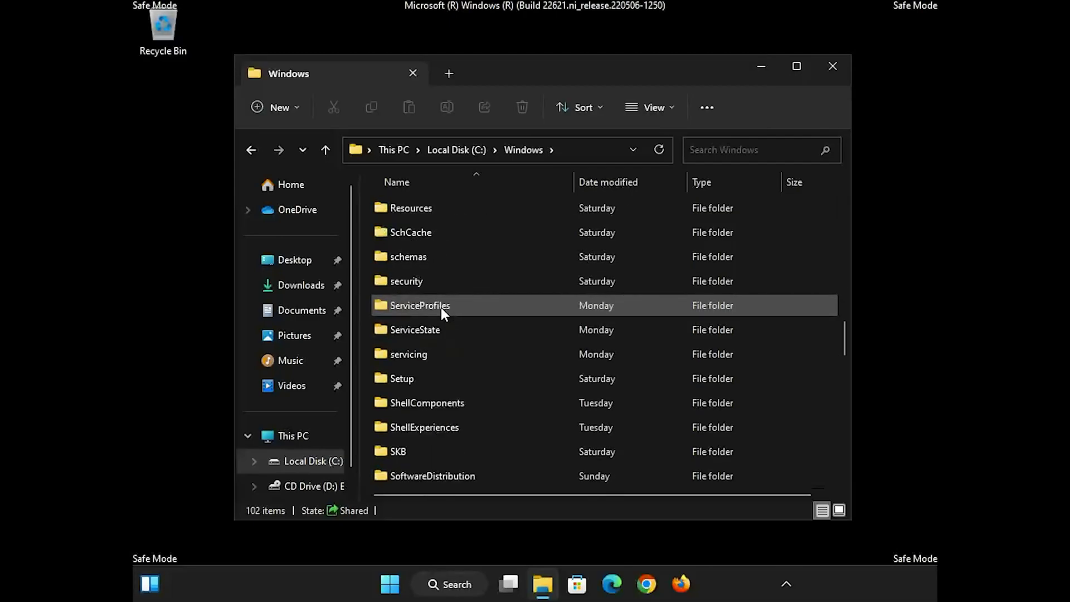
scroll(442, 312, down, 1)
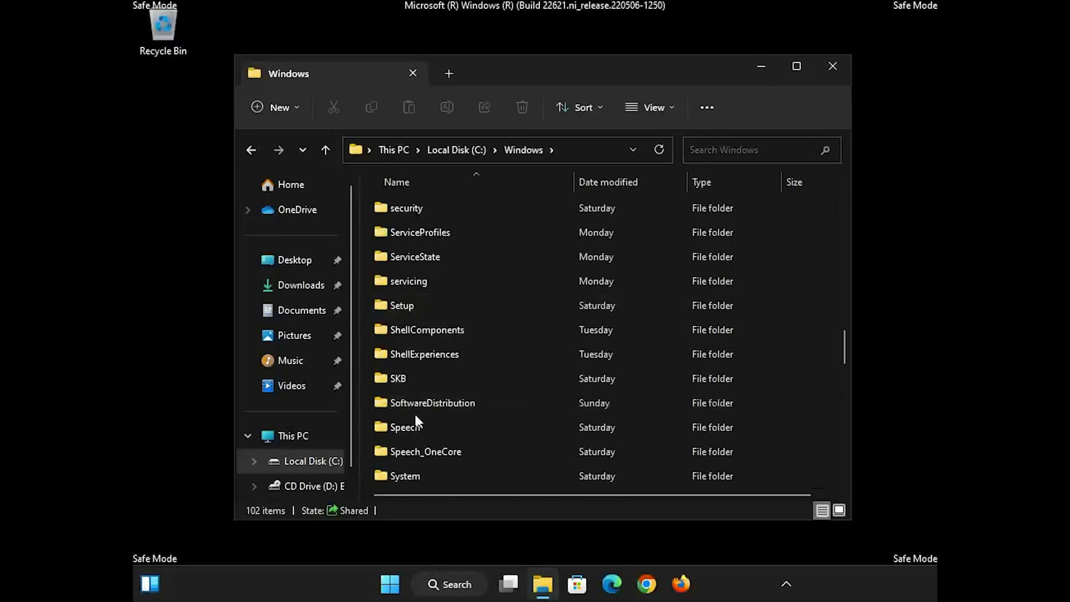
click(503, 403)
right_click(502, 403)
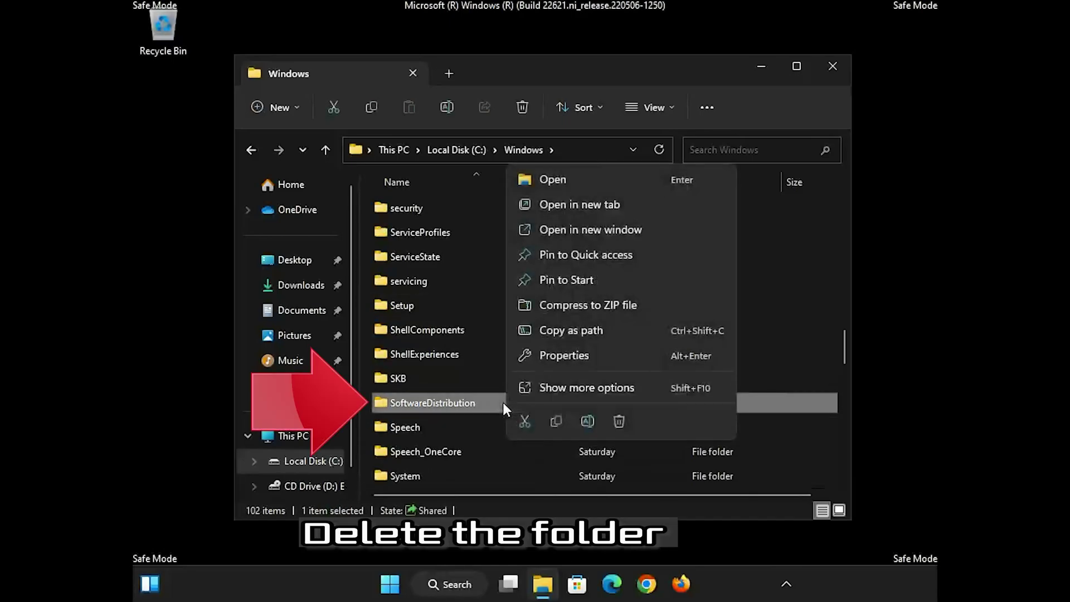
click(618, 421)
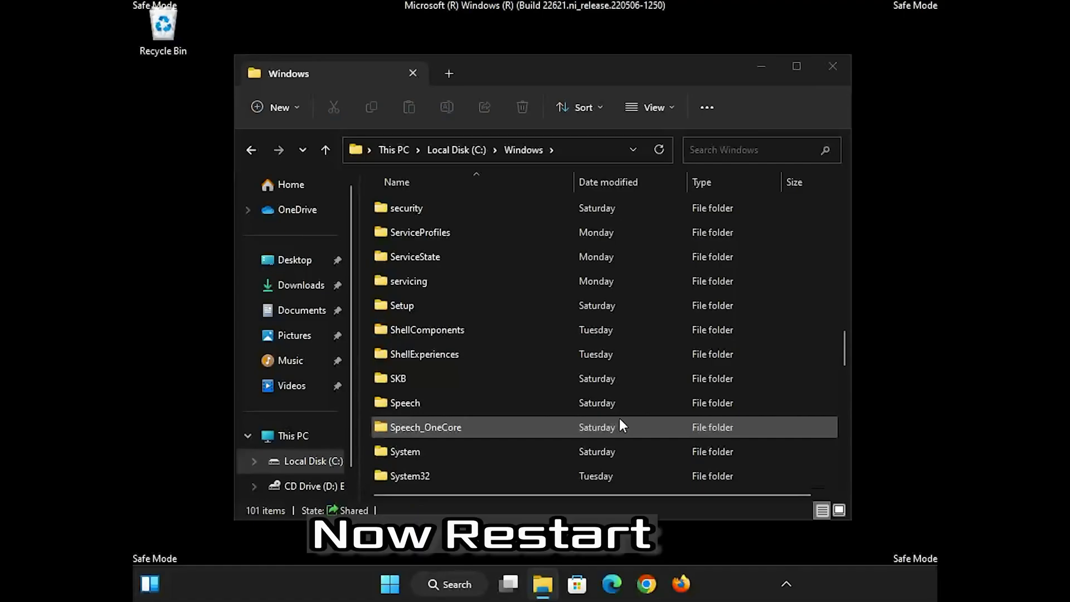
click(831, 73)
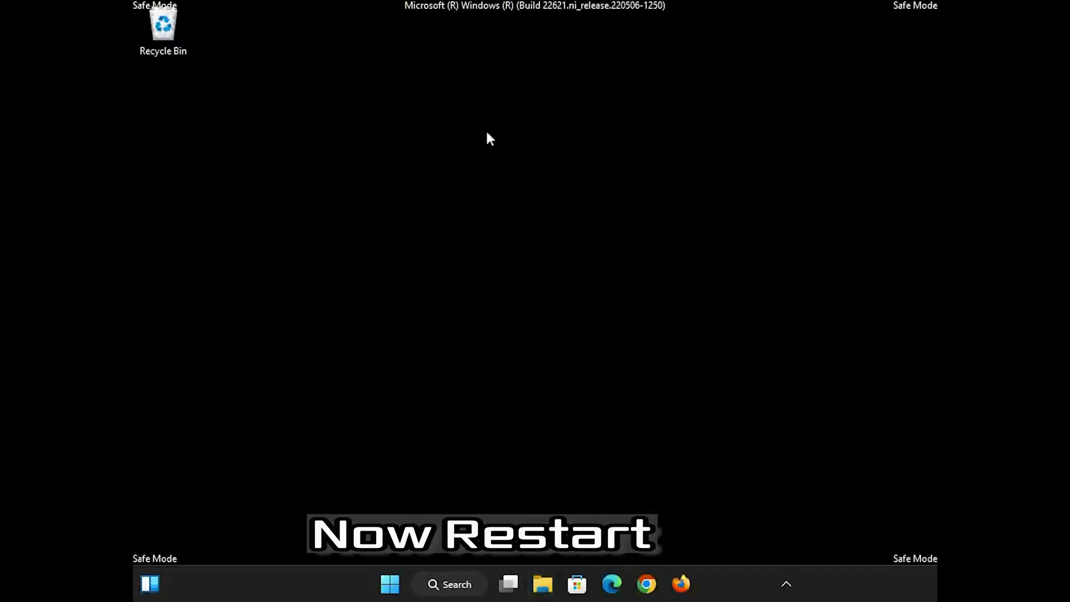
- Empty the Recycle Bin, confirming permanent deletion of the SoftwareDistribution folder
right_click(156, 28)
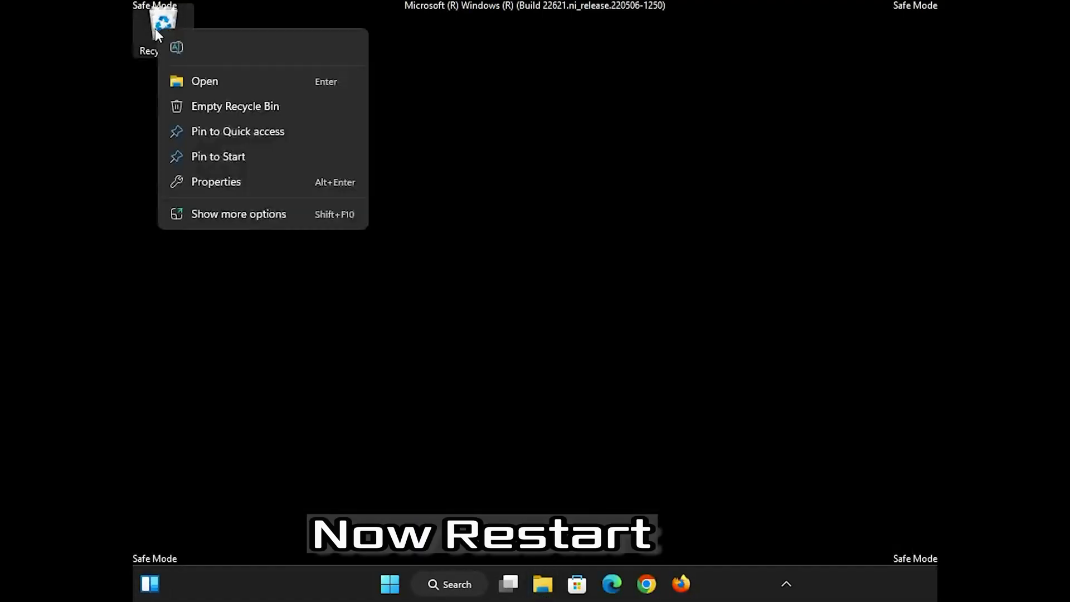
click(219, 109)
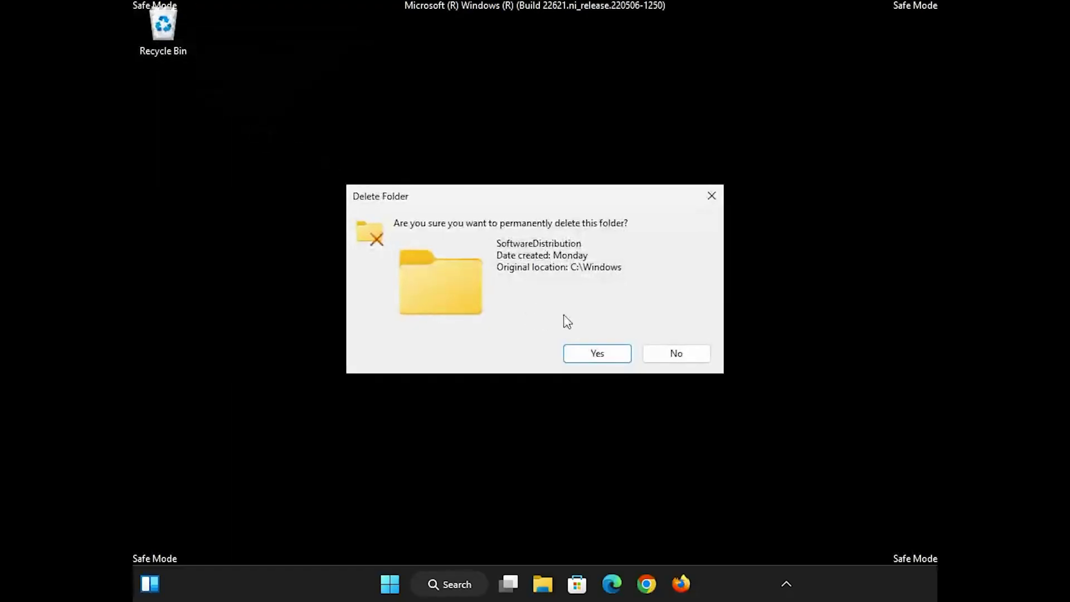
click(596, 352)
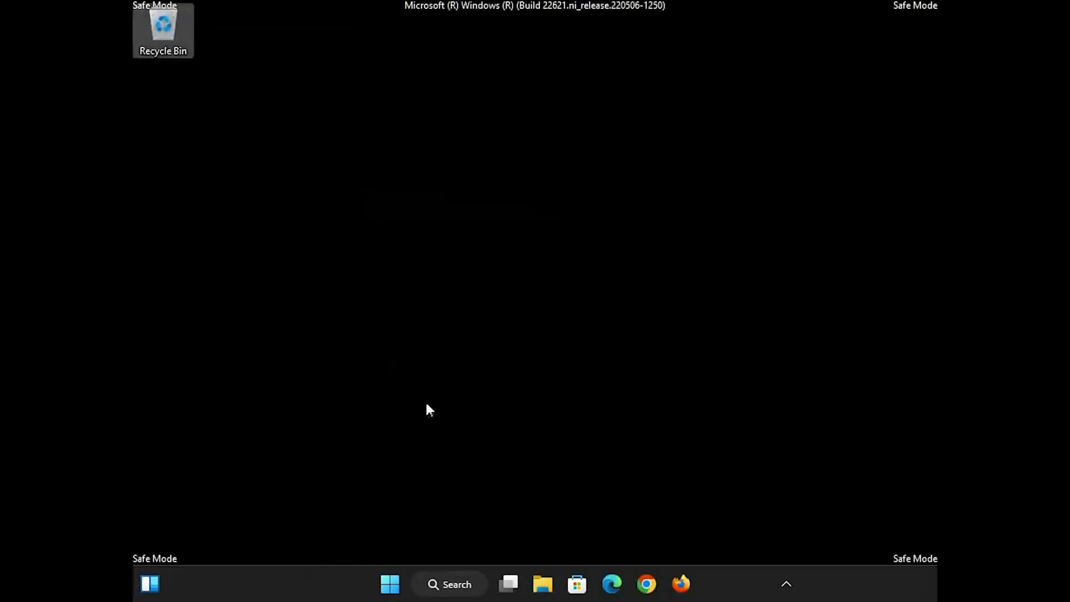
- Restart the PC to leave Safe Mode
click(390, 585)
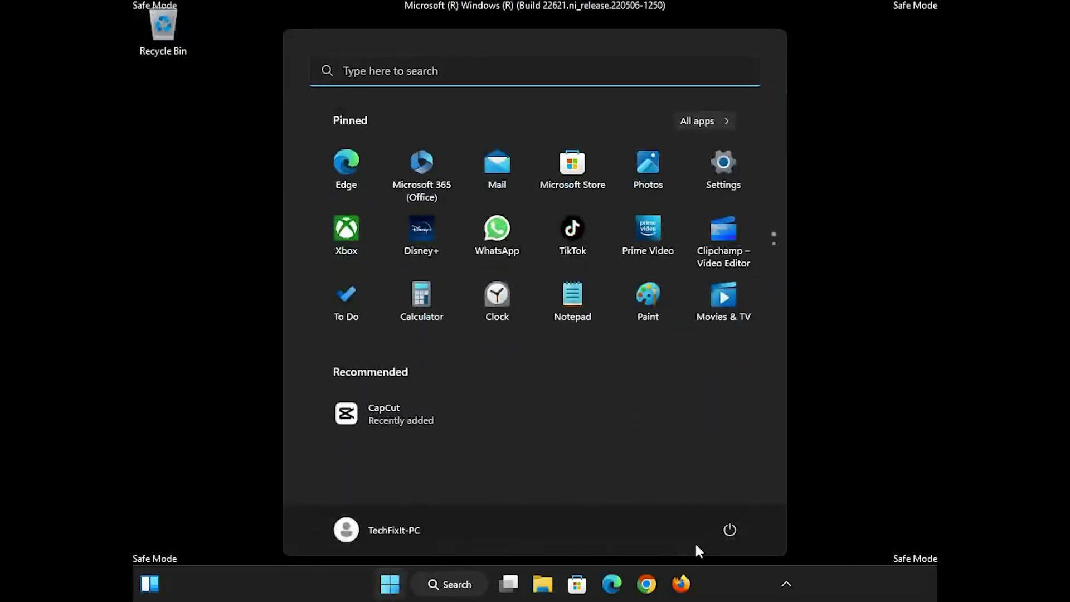
click(726, 530)
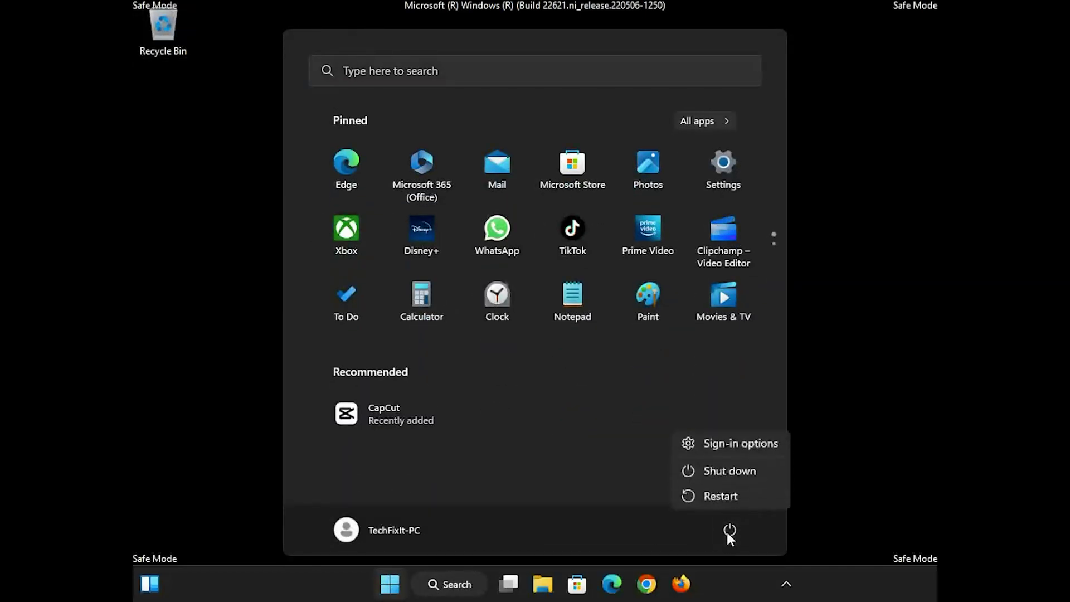
click(720, 496)
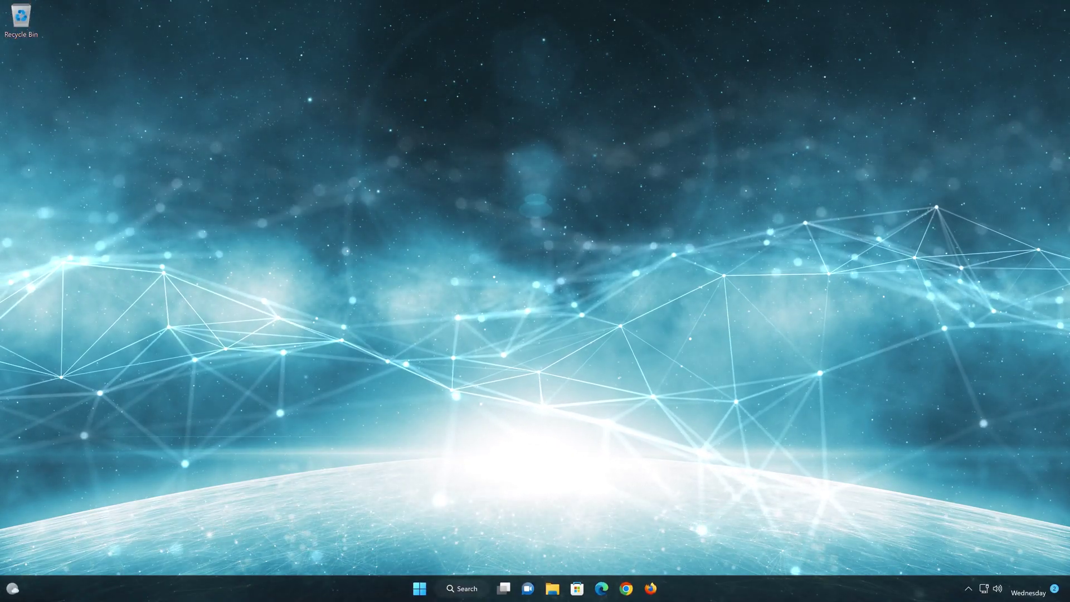
- Check for updates on the Windows Update page in Settings, and close Settings
click(420, 588)
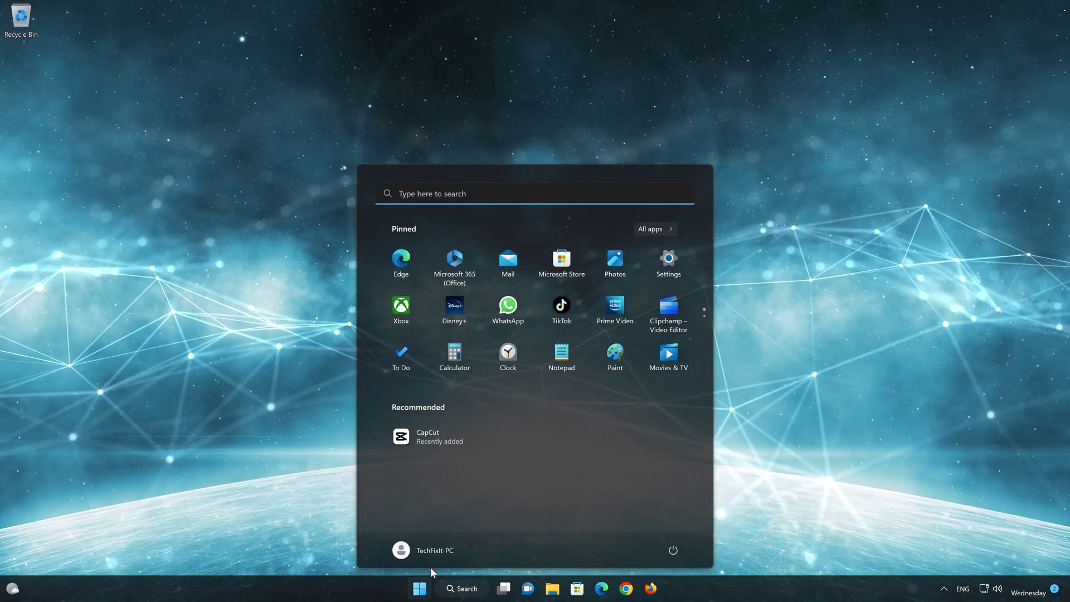
click(653, 264)
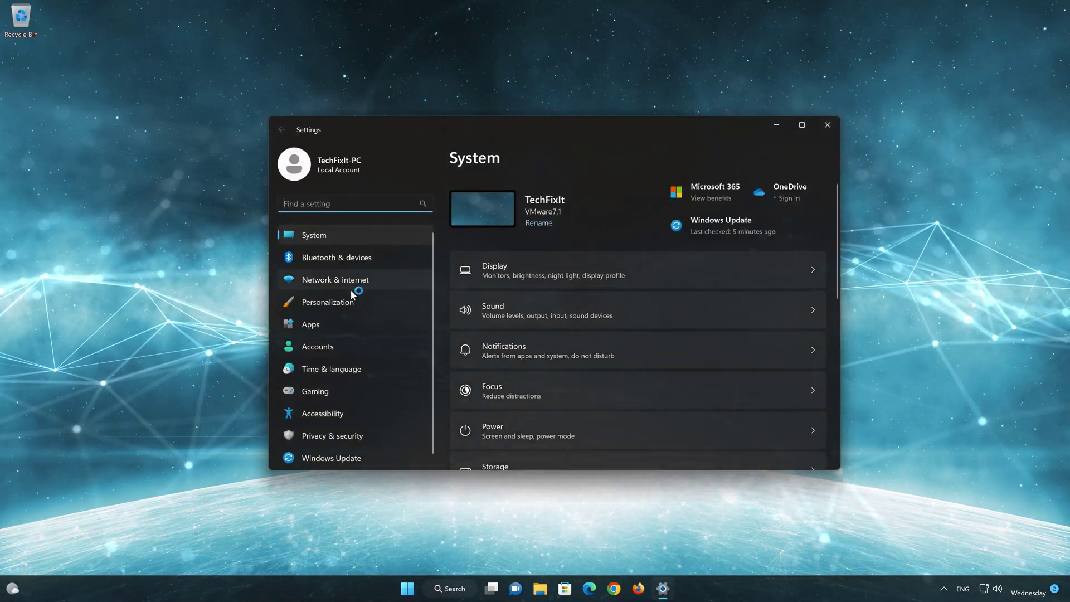
click(347, 456)
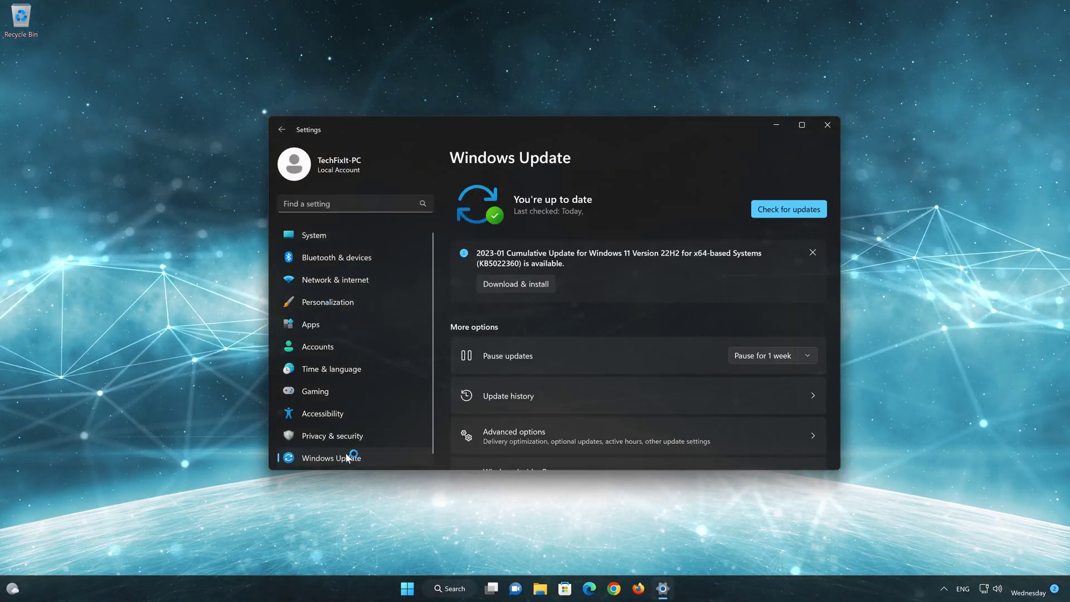
click(784, 208)
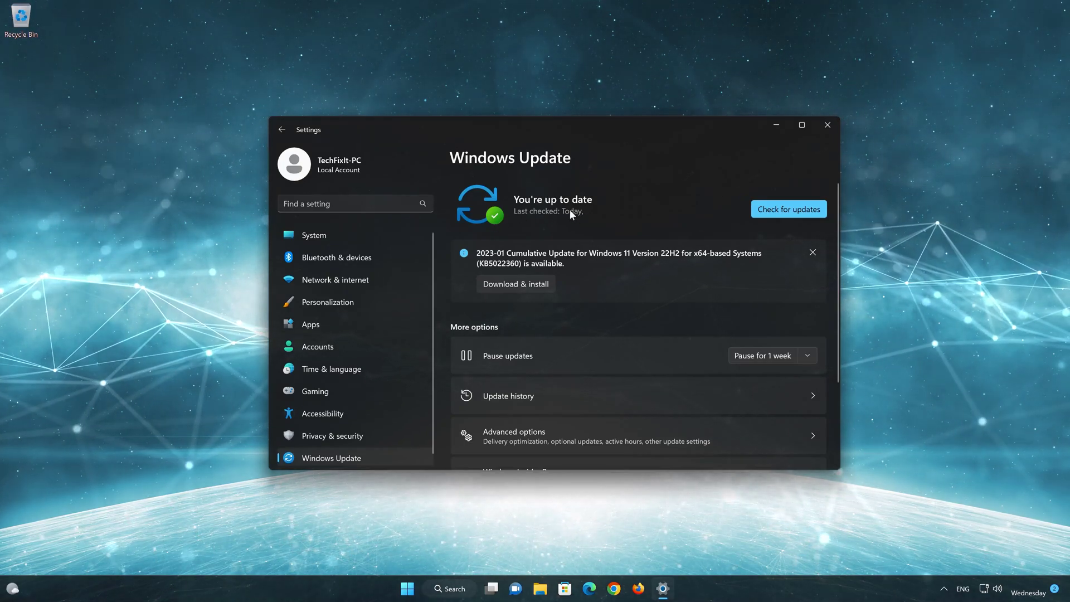
click(828, 125)
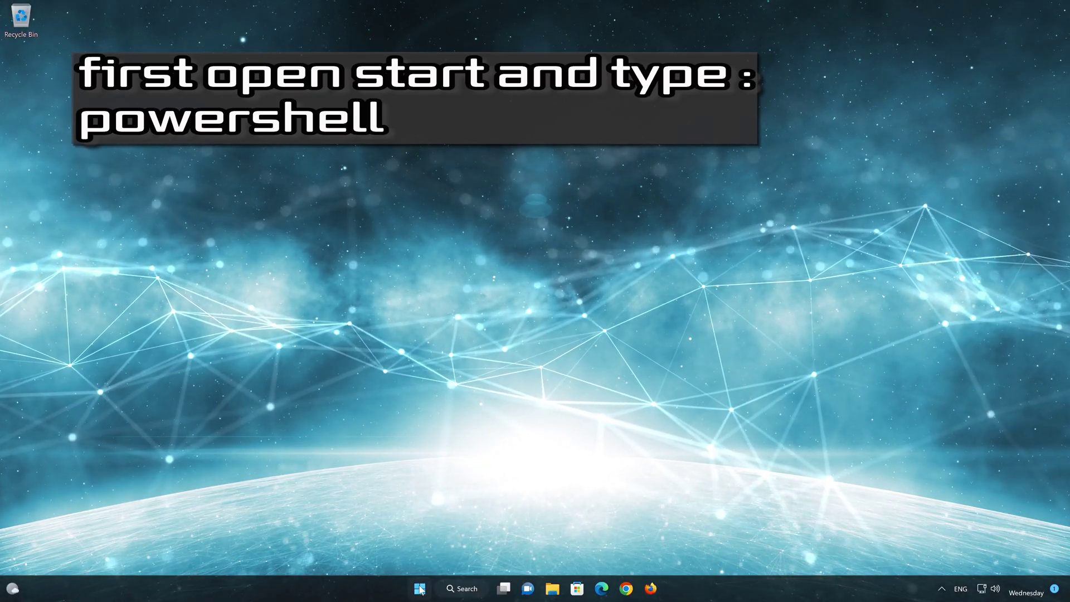
- Open Windows PowerShell as administrator and allow it to make changes to the device
click(420, 590)
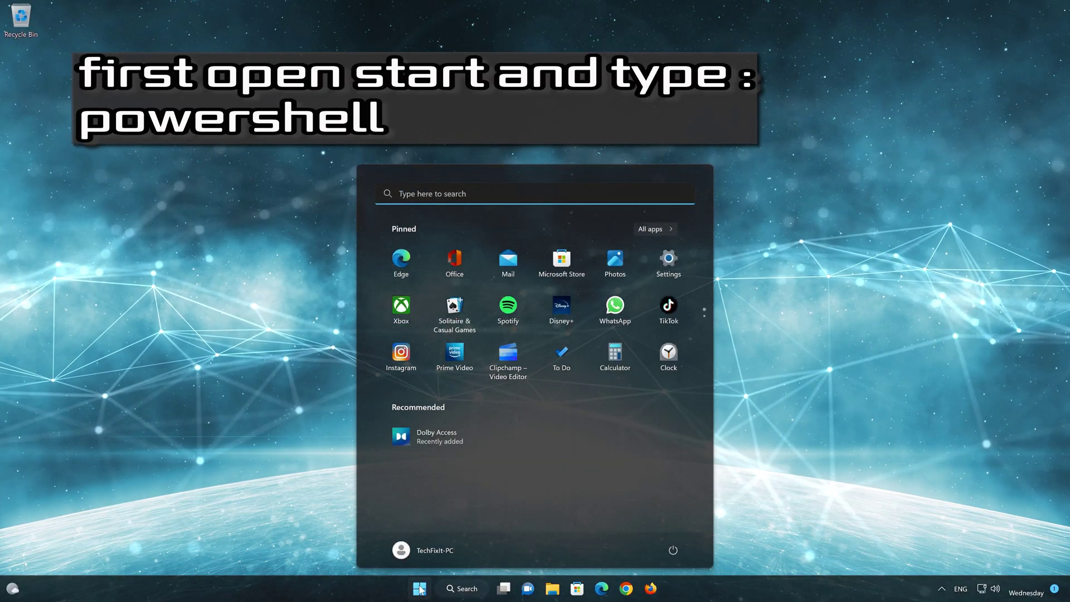
text(poweershell)
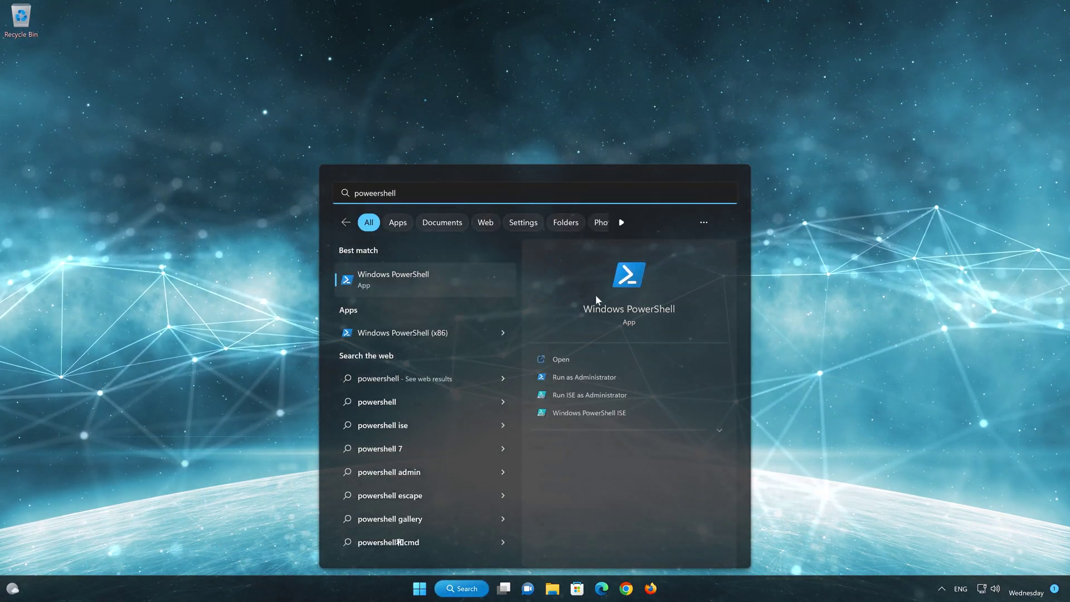
click(600, 378)
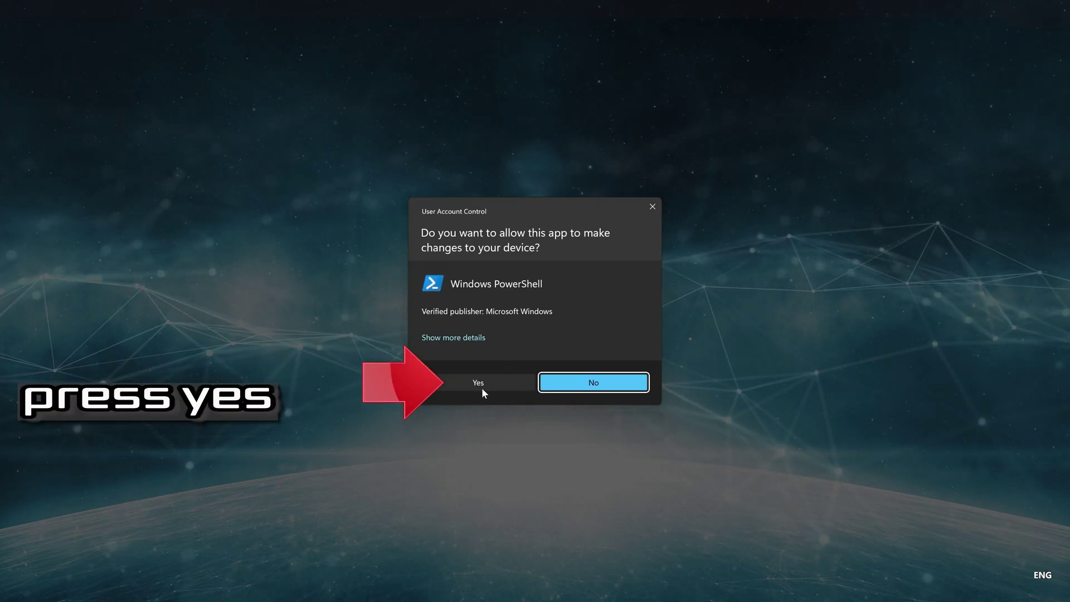
click(482, 389)
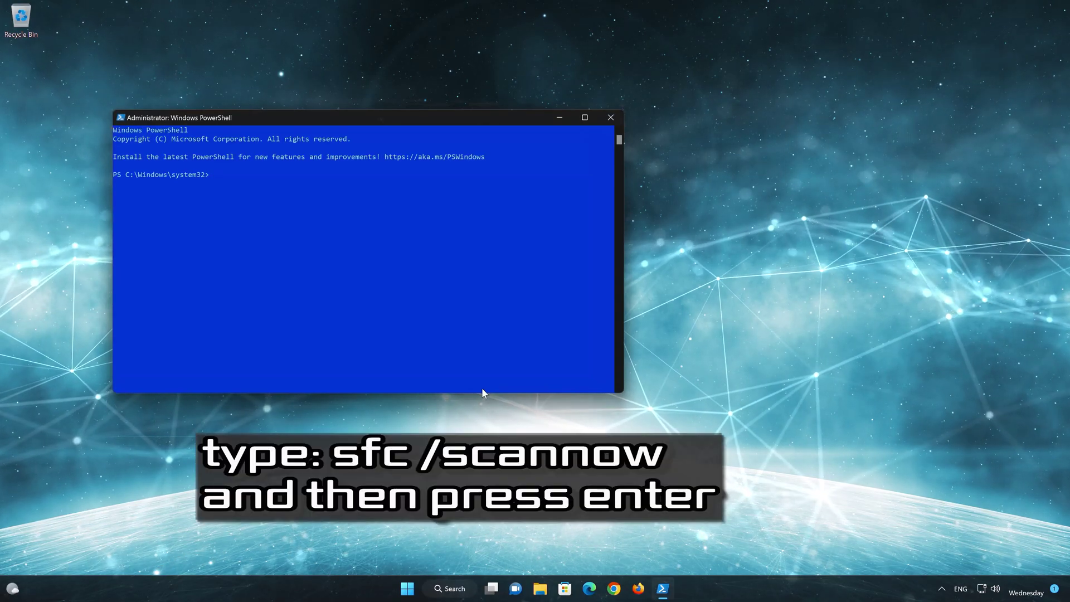
- Scan and repair the system files with sfc /scannow, and close PowerShell with exit
text(sfc )
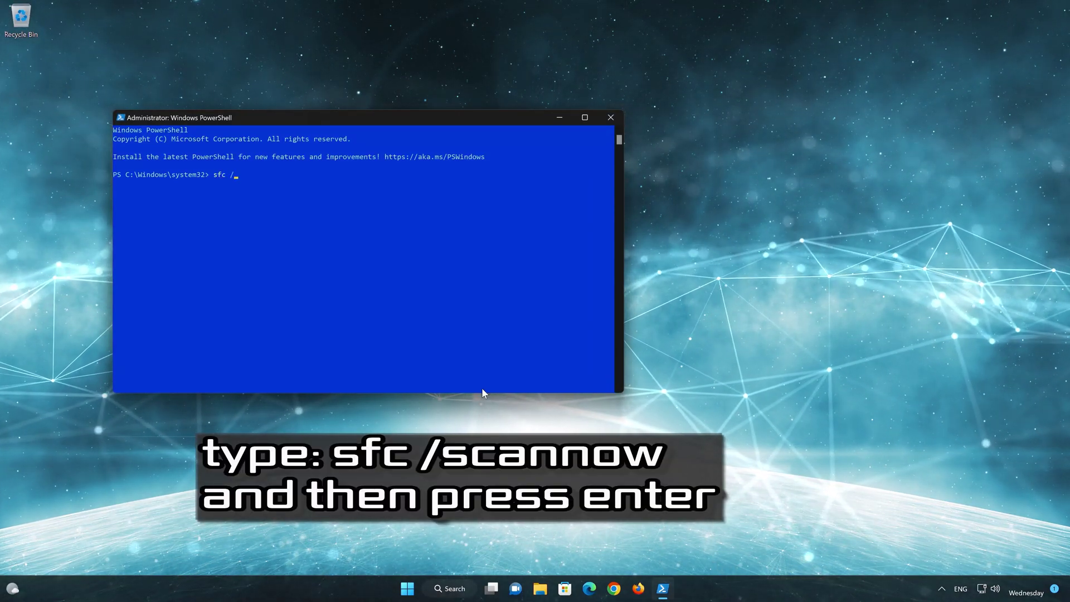
text(/scannow)
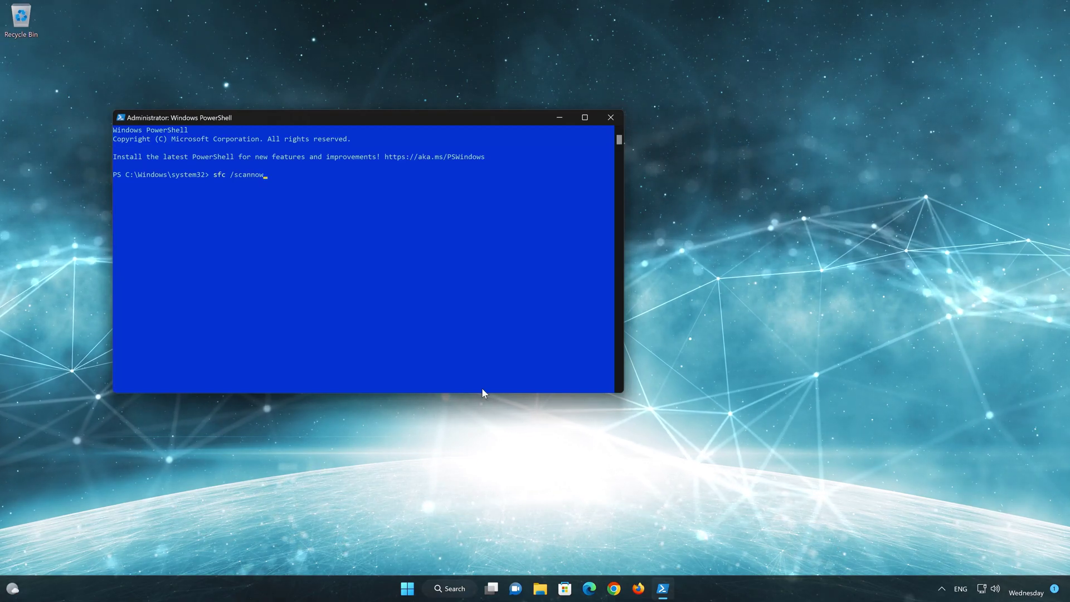
key(Return)
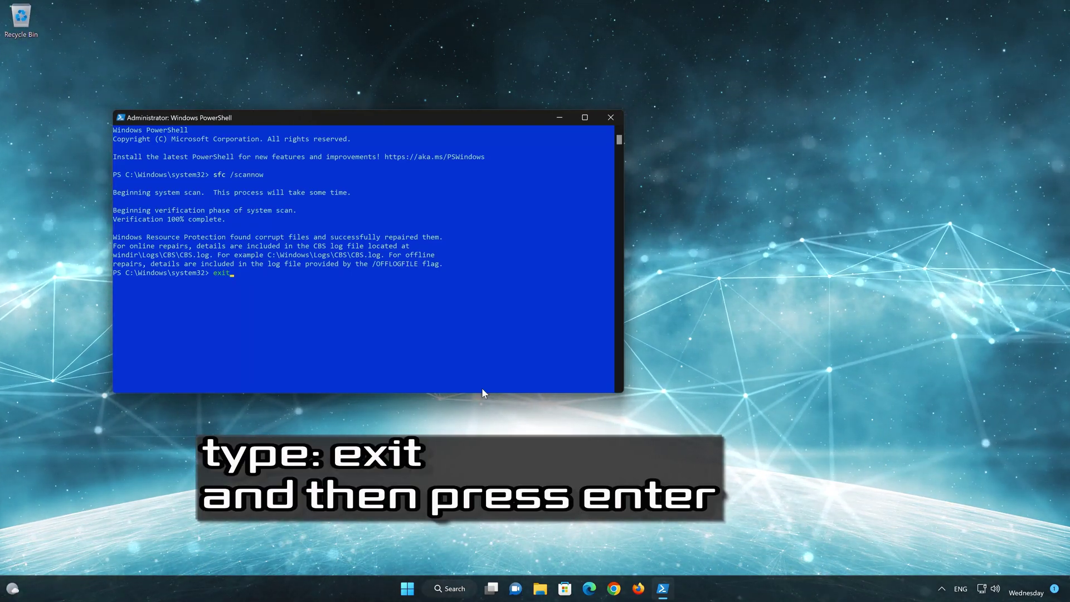
key(Return)
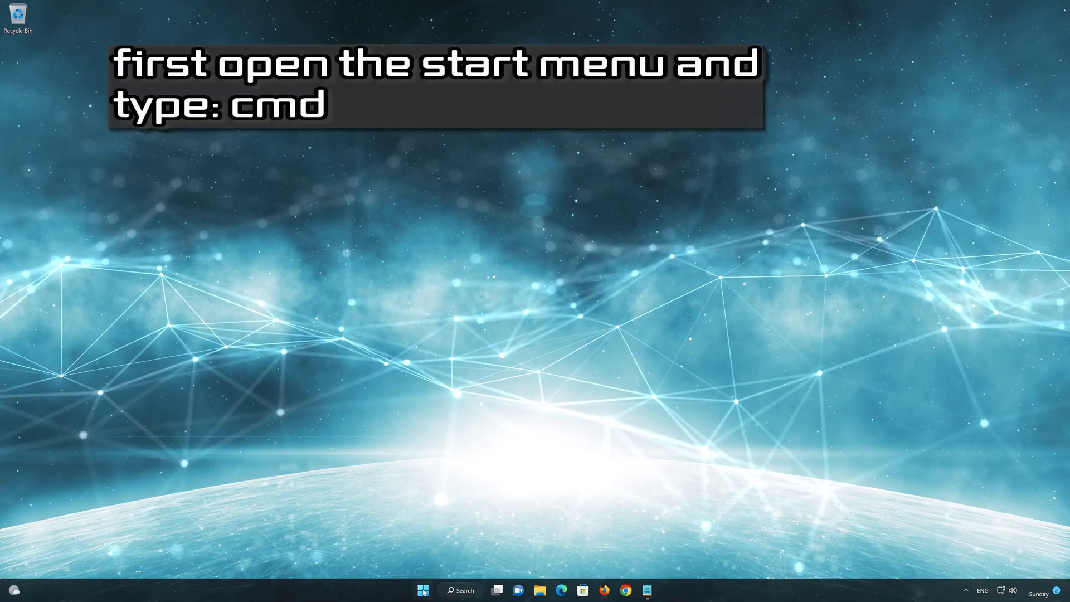
- Launch Windows PowerShell with administrator rights again, approve the User Account Control request, and move its window toward the middle of the desktop
click(424, 591)
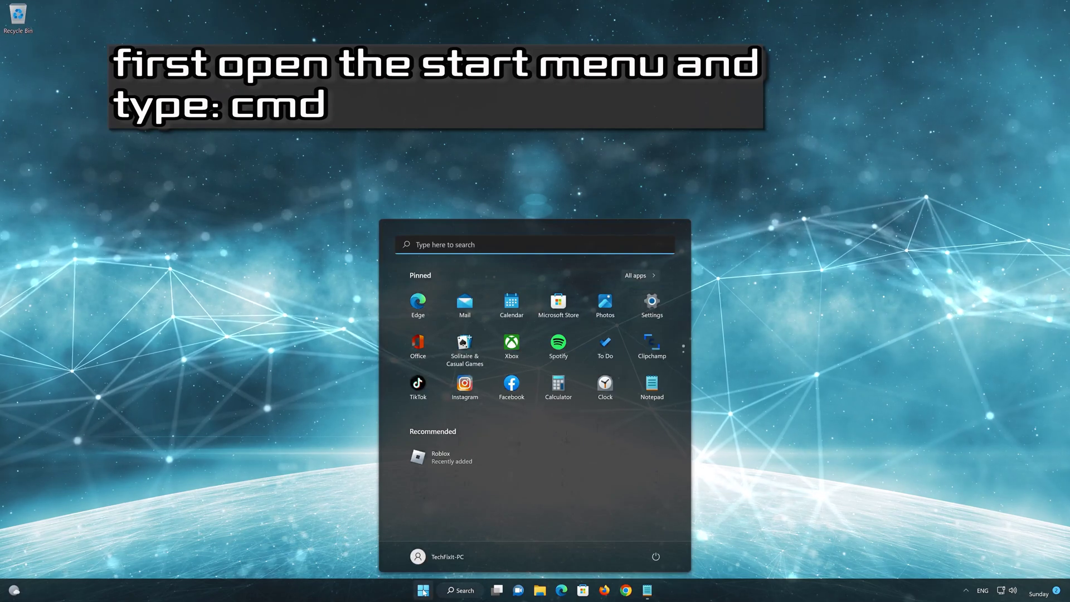
text(p)
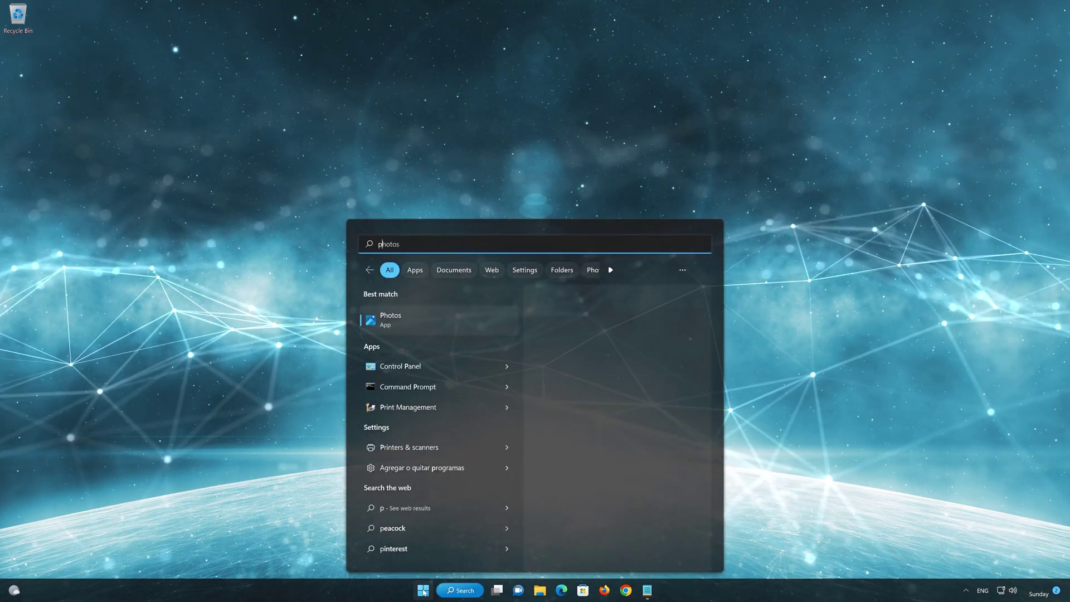
text(owershell)
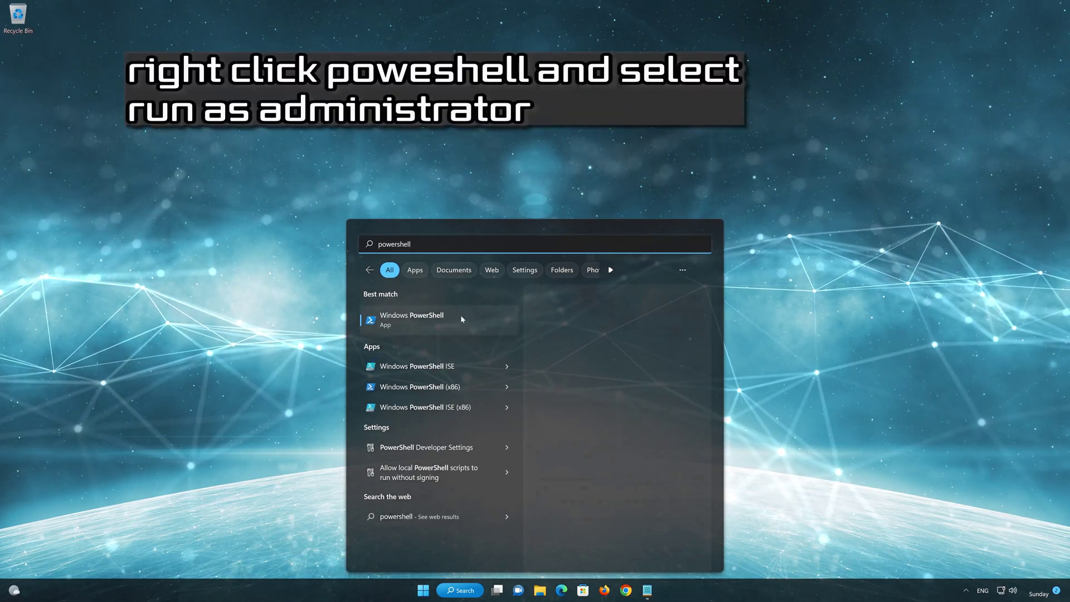
right_click(461, 316)
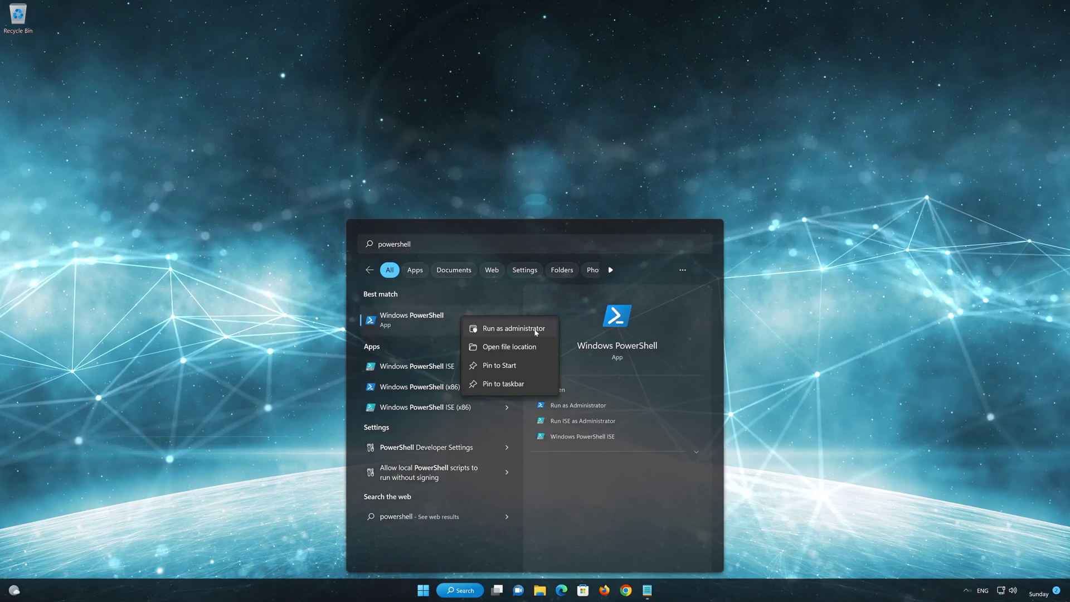
click(535, 329)
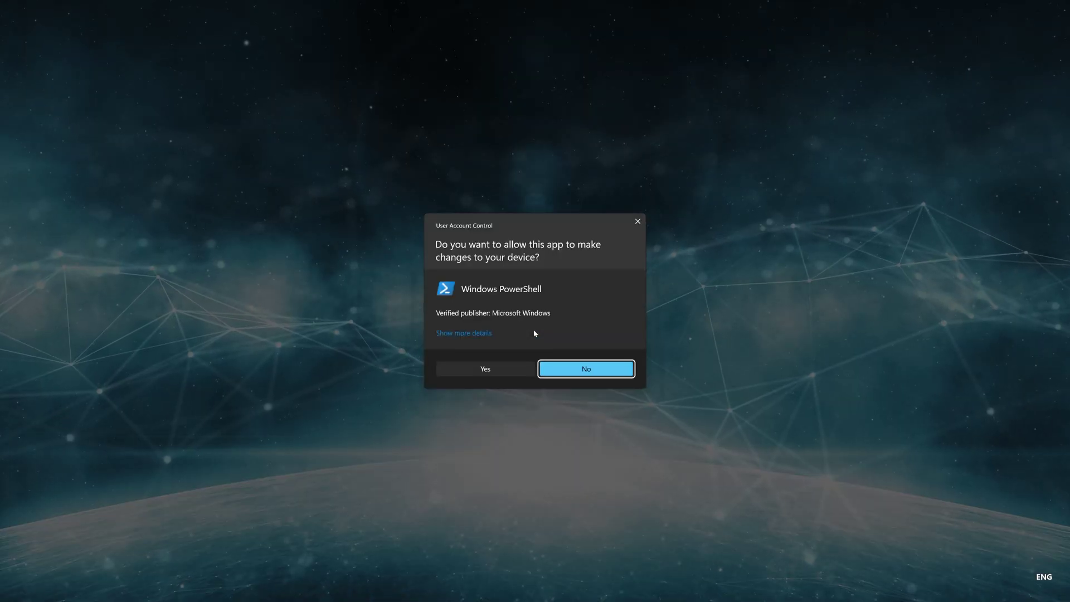
click(486, 369)
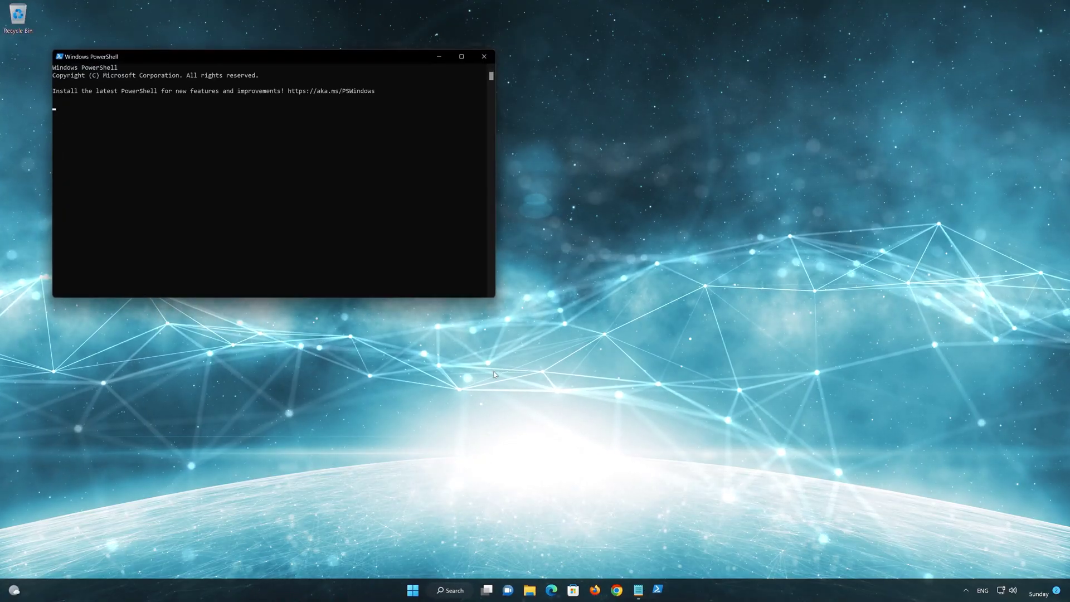
drag(327, 55, 624, 153)
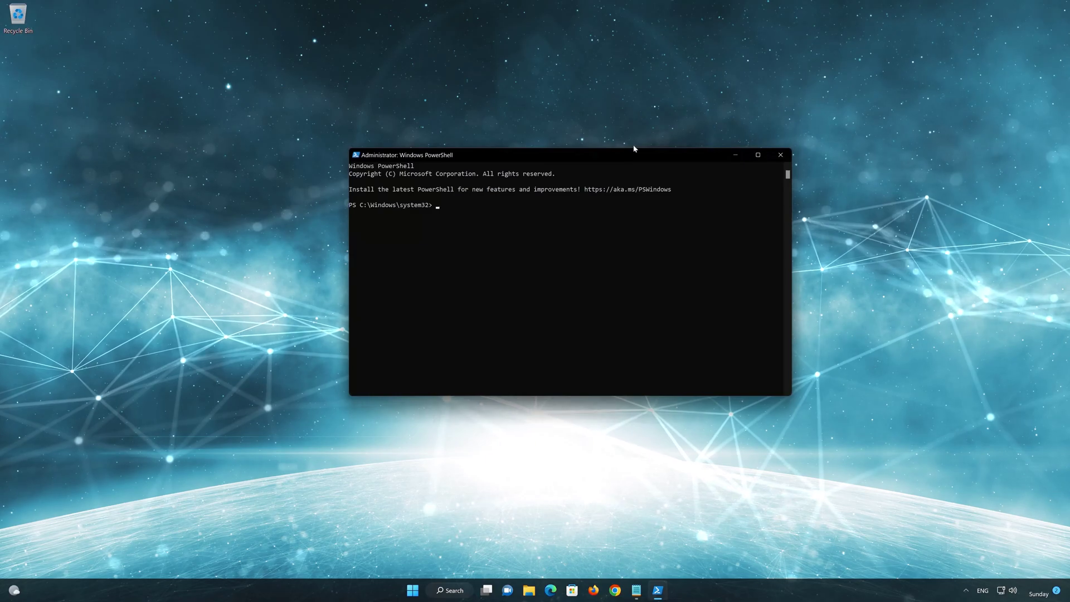
- Copy all the Windows Update reset commands, from net stop bits to net start cryptsvc, in the untitled Notepad document and minimize Notepad
click(636, 590)
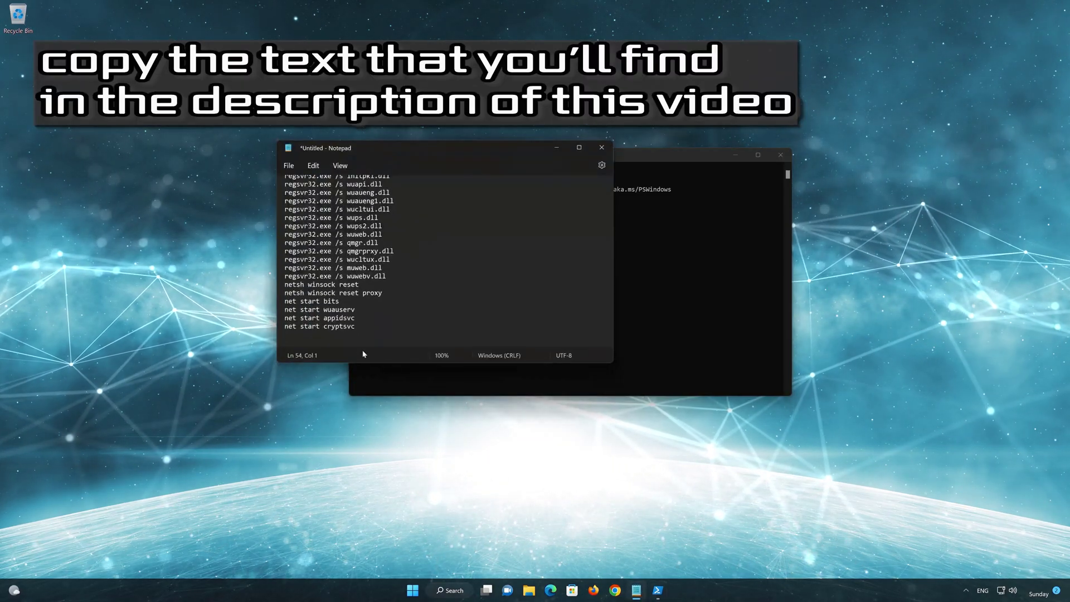
drag(344, 310, 301, 170)
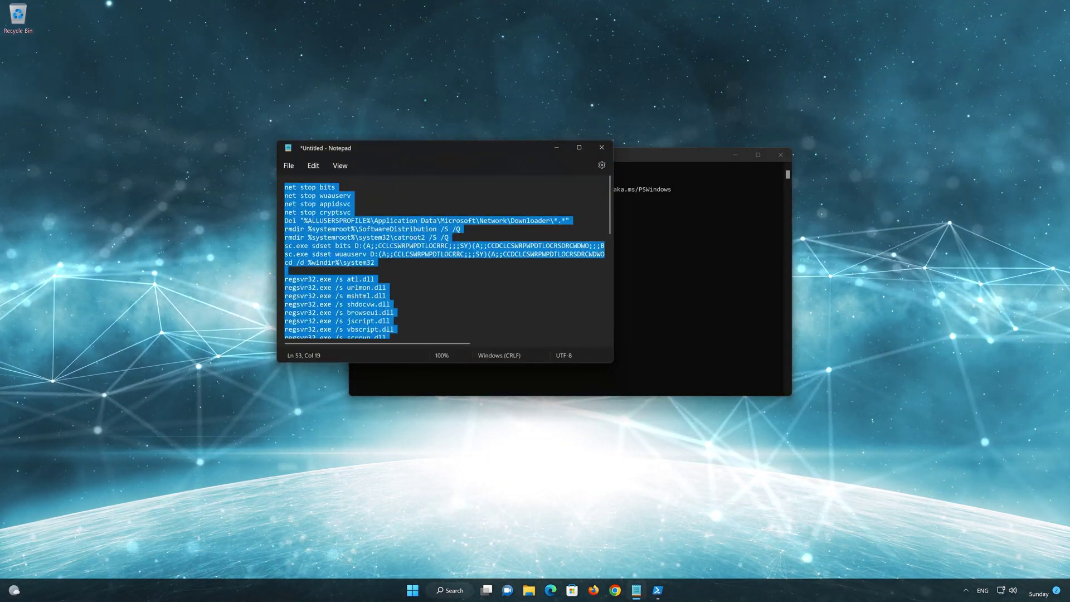
right_click(320, 210)
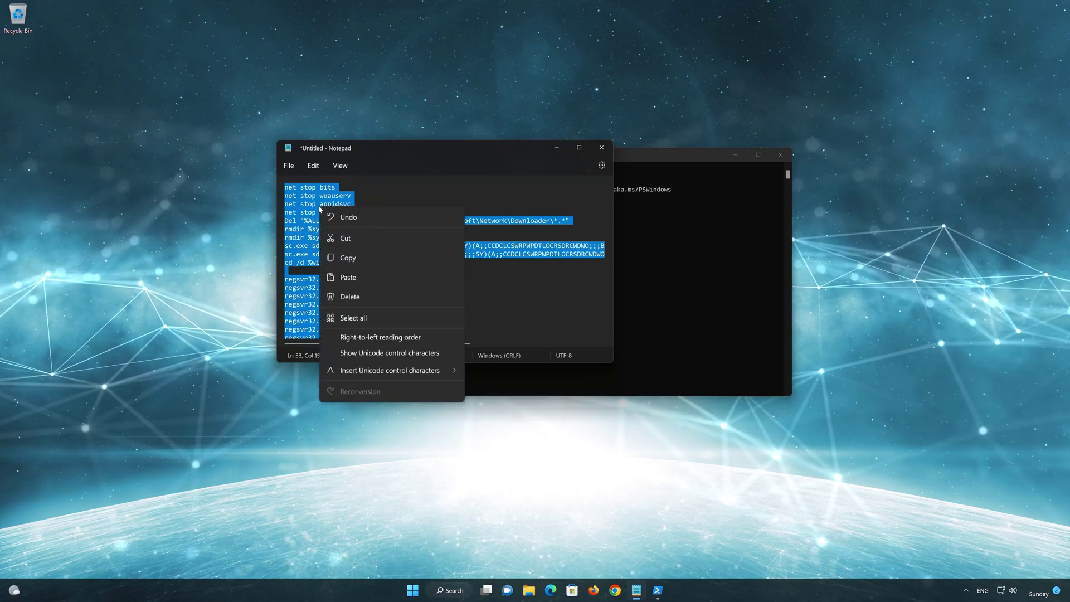
click(345, 259)
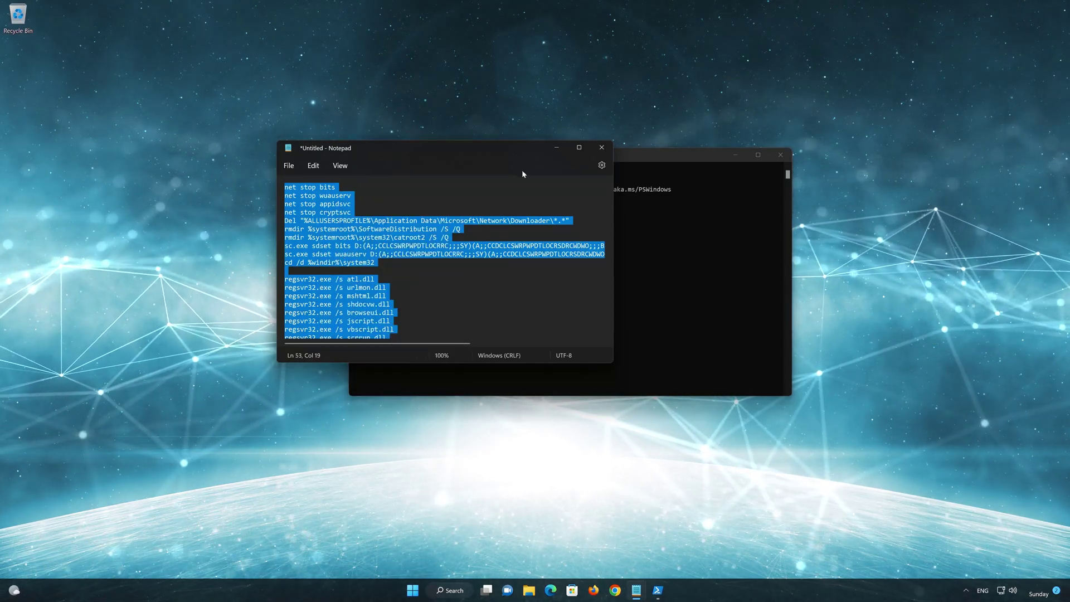
click(557, 149)
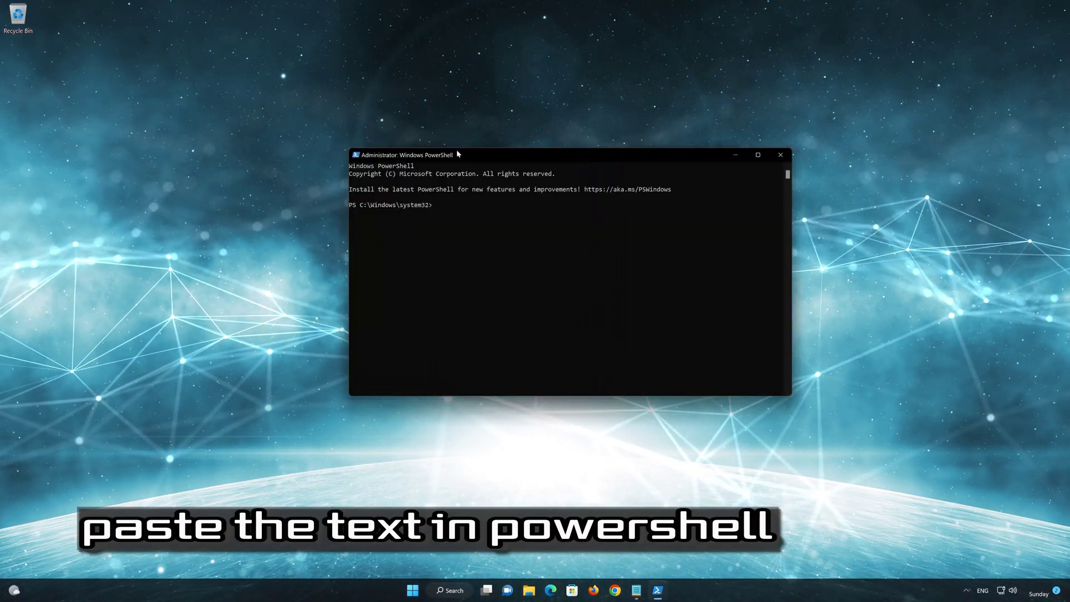
- Paste the copied update reset commands into the administrator PowerShell window to run them, and close it with exit
right_click(467, 157)
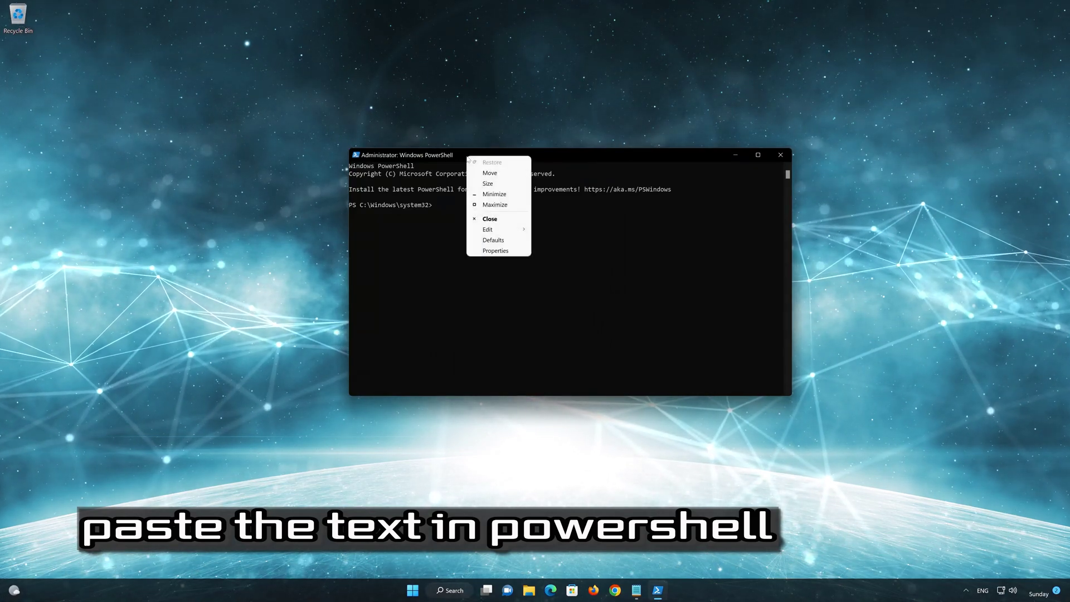
mouse_move(475, 234)
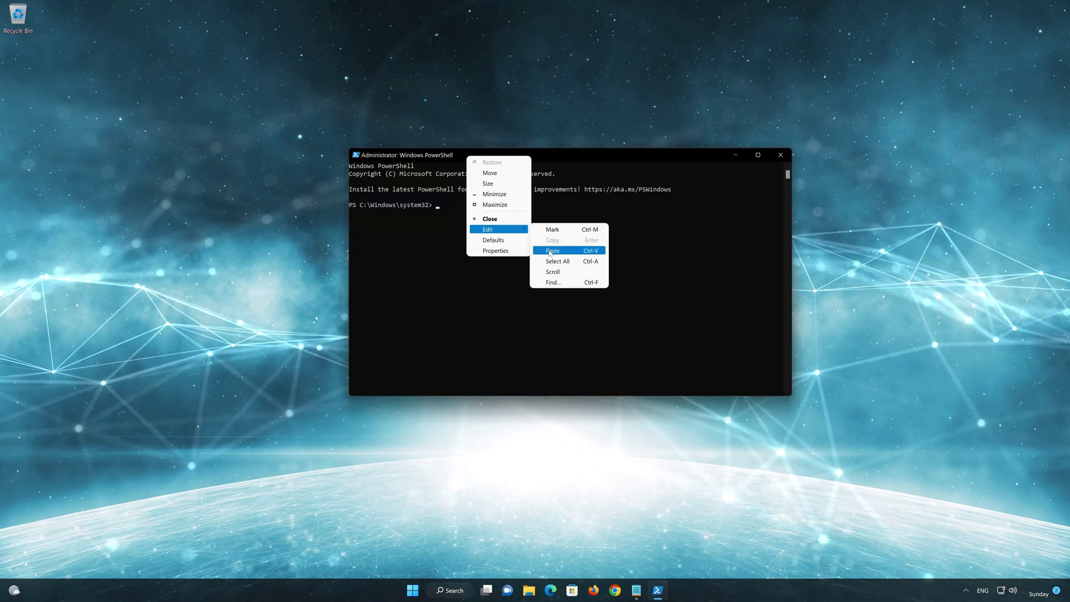
click(582, 252)
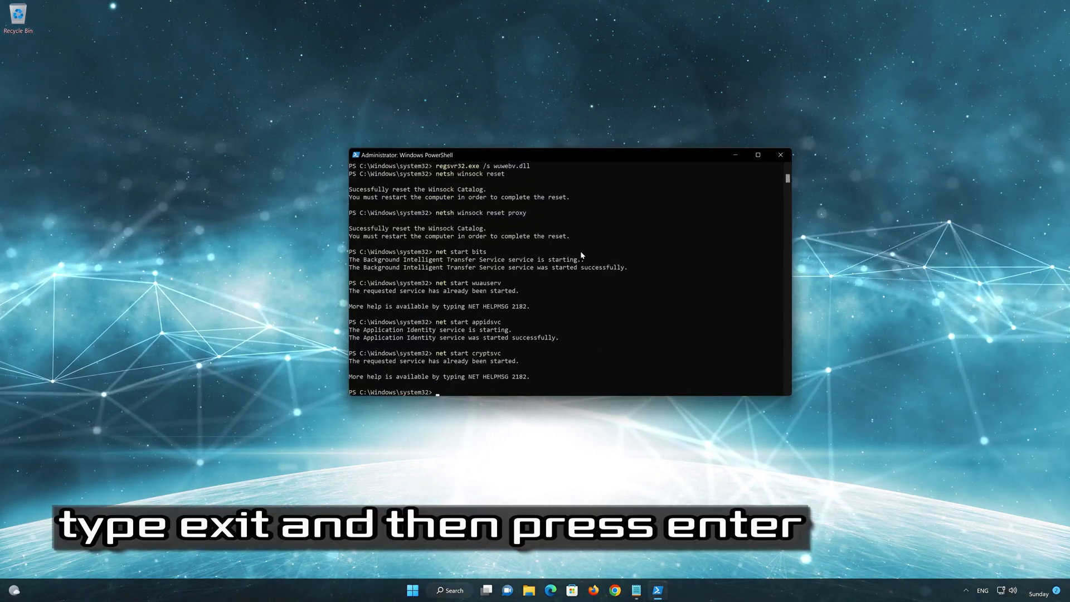
text(exit)
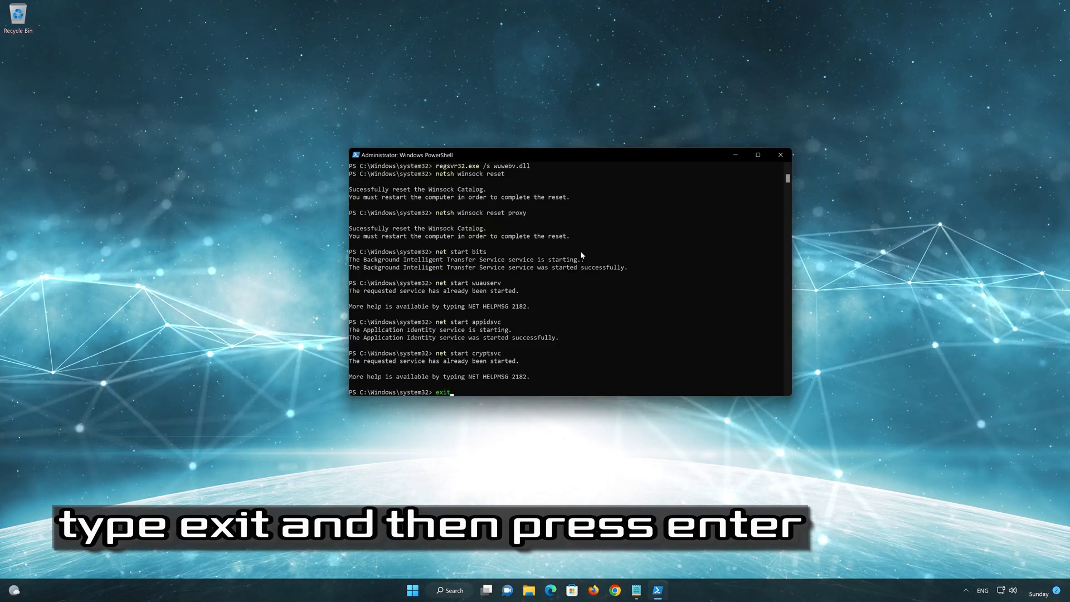
key(Return)
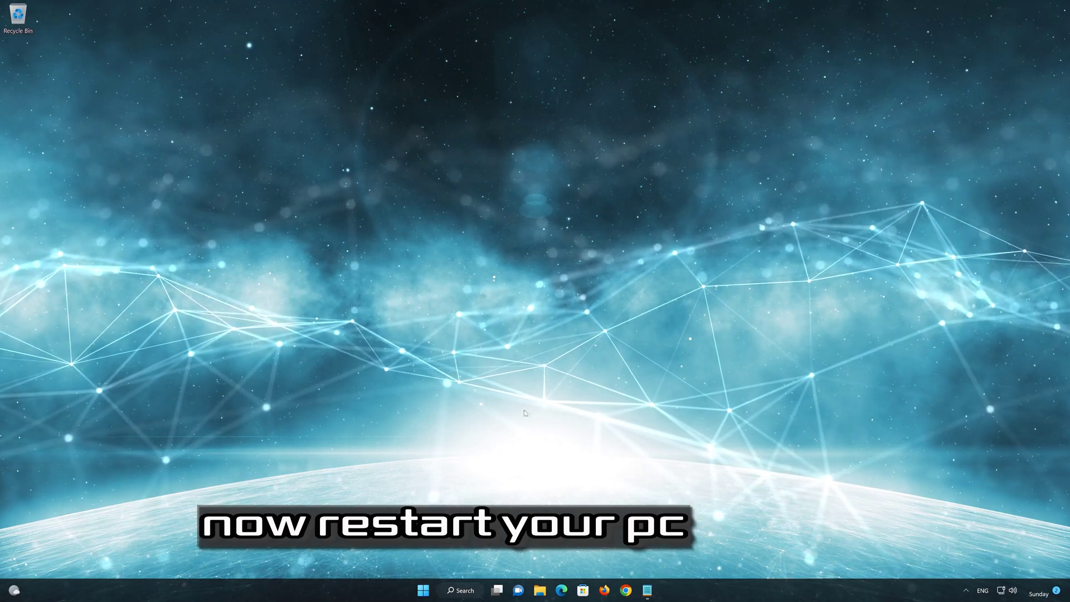
- Restart the PC to complete the Windows Update component reset
click(423, 590)
click(655, 557)
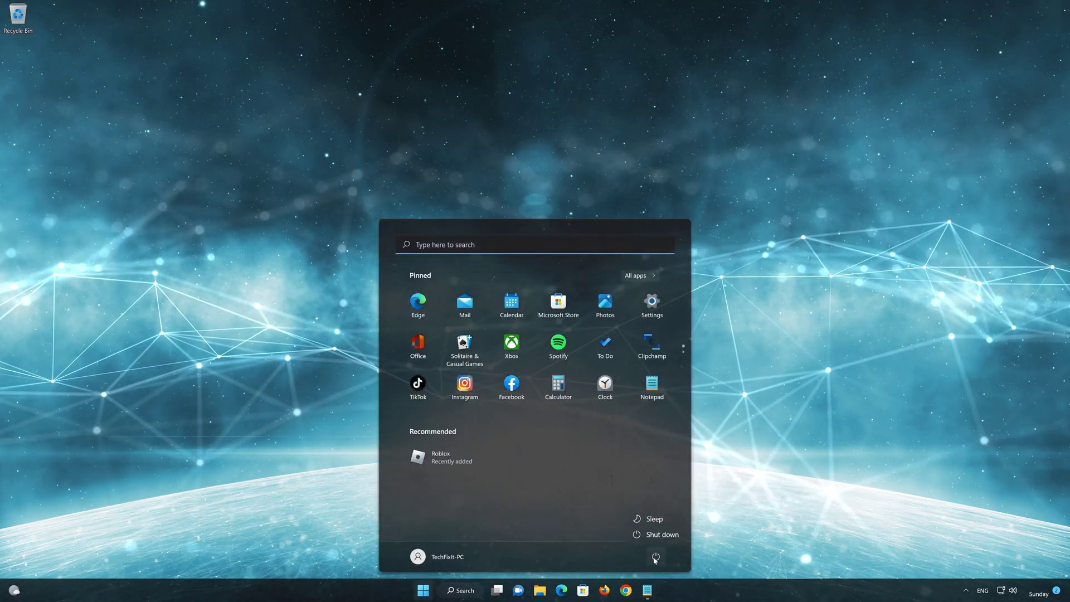
click(656, 536)
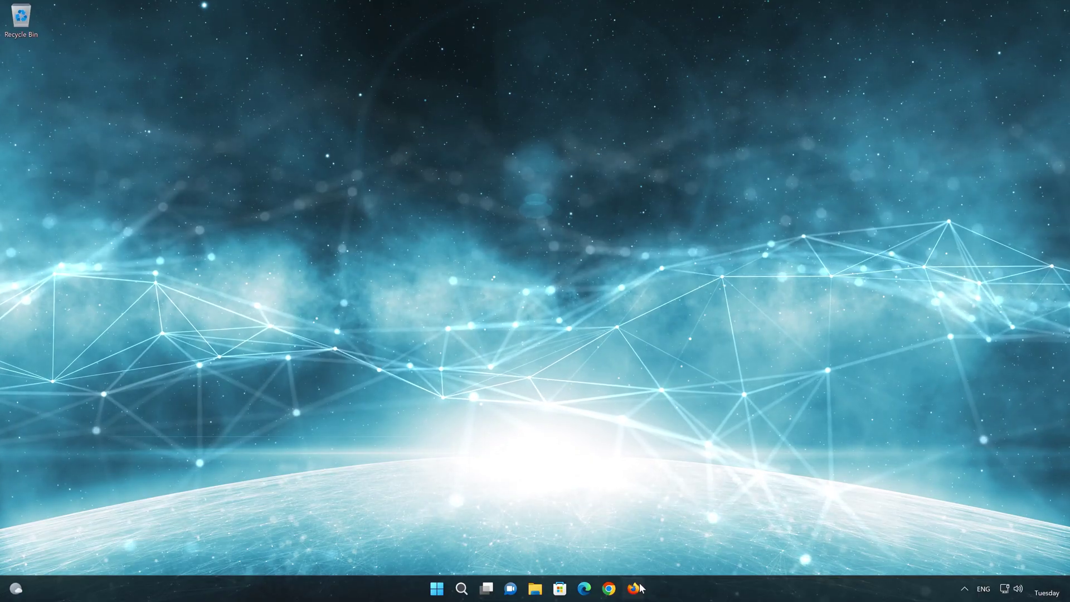
- Switch to Firefox and open the Download Windows 11 page at microsoft.com/software-download/windows11
click(638, 586)
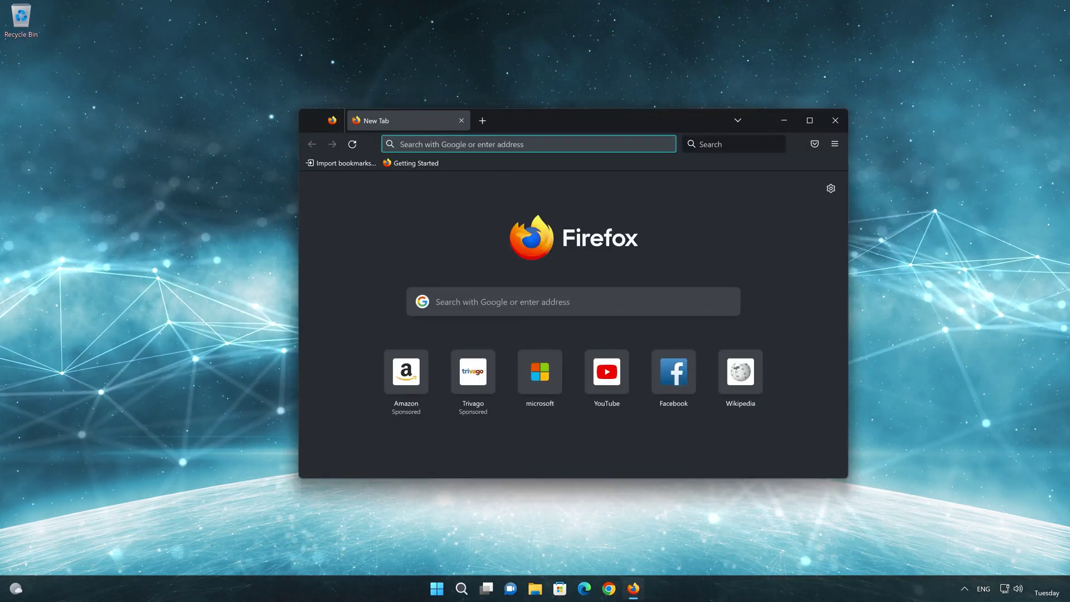
right_click(500, 143)
click(525, 239)
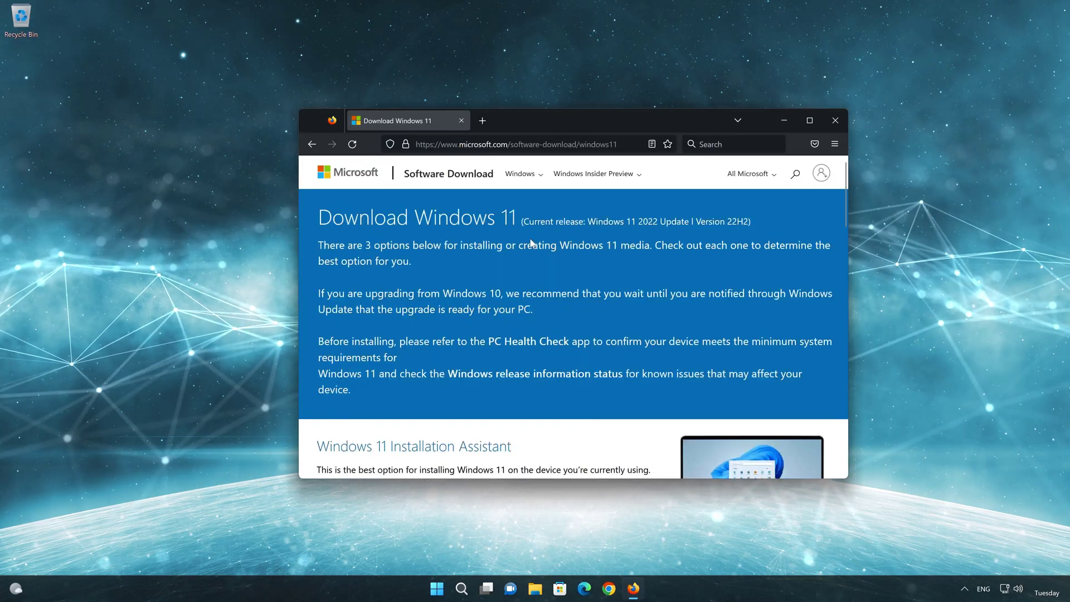
- Download mediacreationtool.exe from the Create Windows 11 Installation Media section and close Firefox
scroll(530, 242, down, 7)
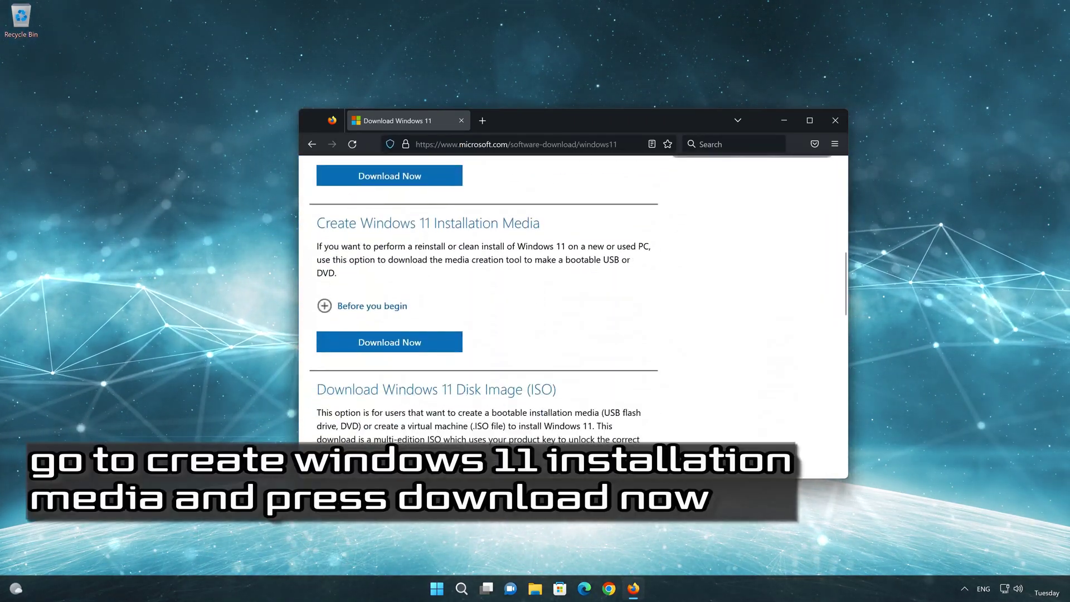
click(409, 346)
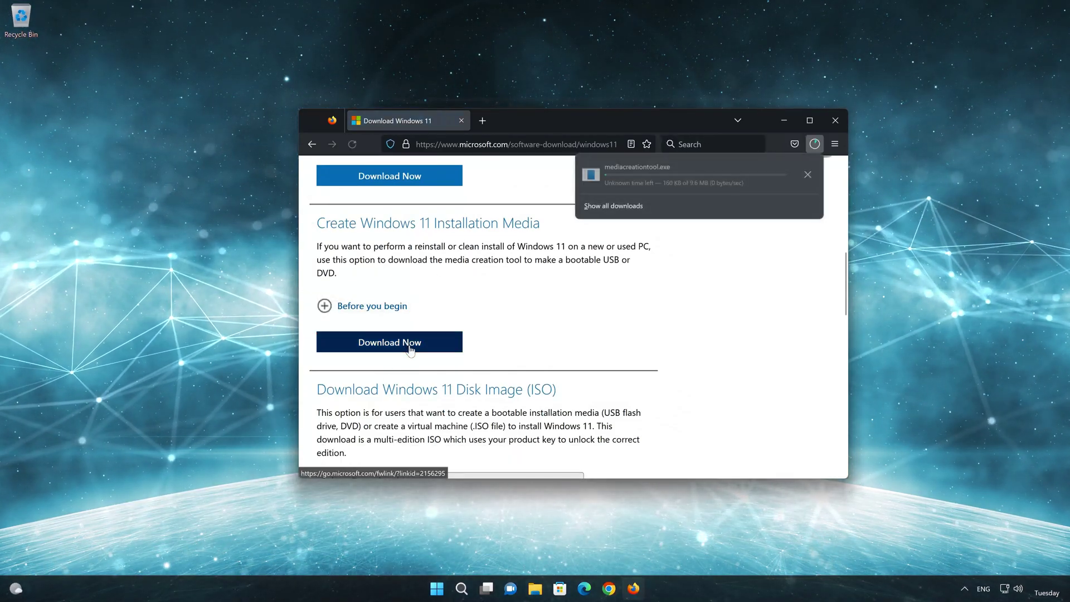
click(835, 121)
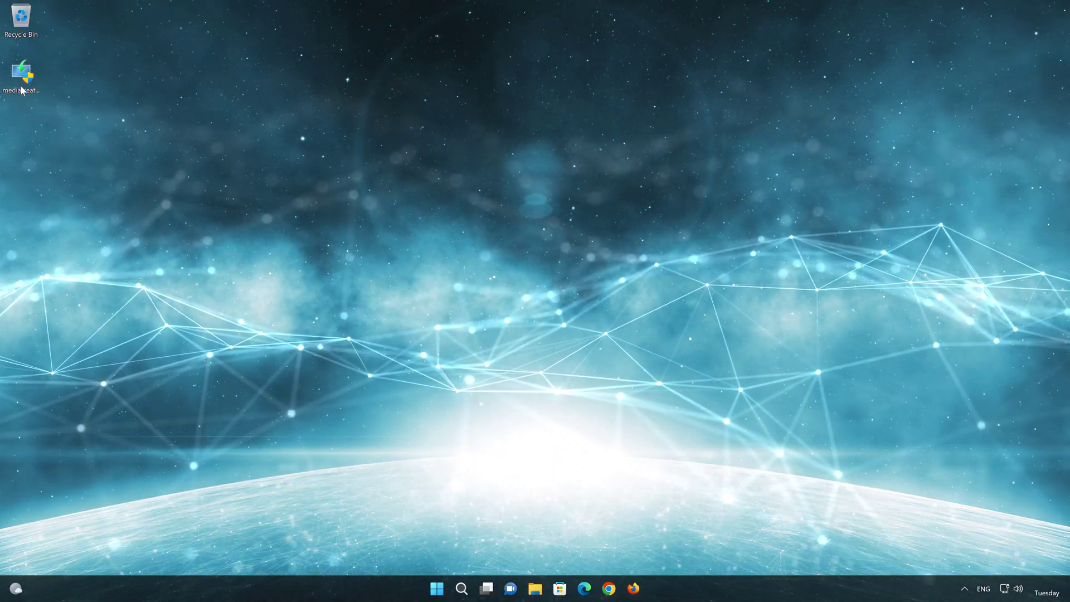
- Run the downloaded media creation tool from the desktop, allow it to make changes, and accept the license terms
double_click(21, 89)
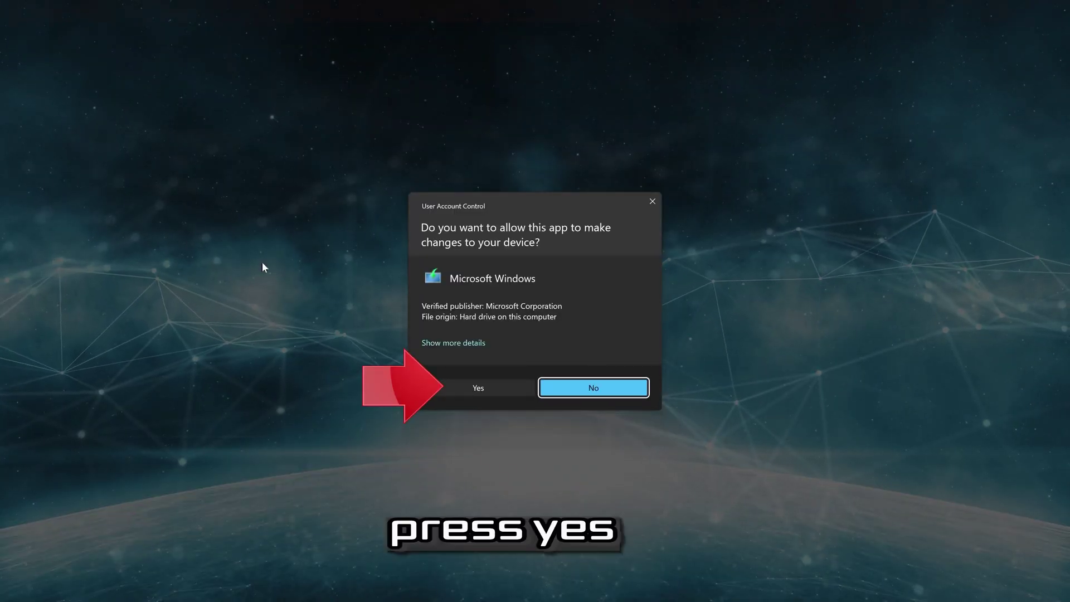
click(473, 389)
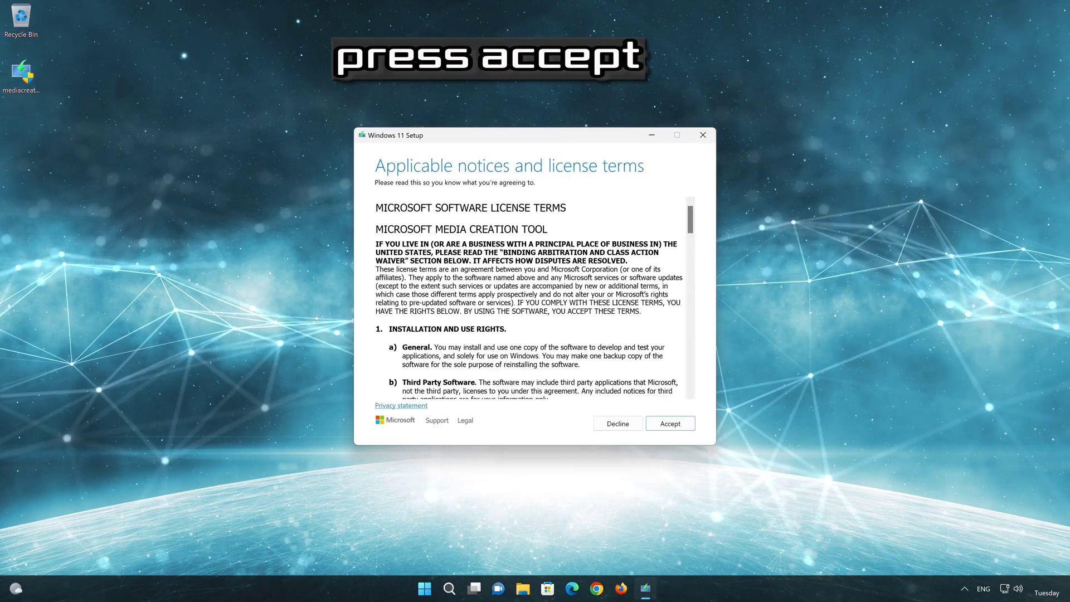
click(677, 426)
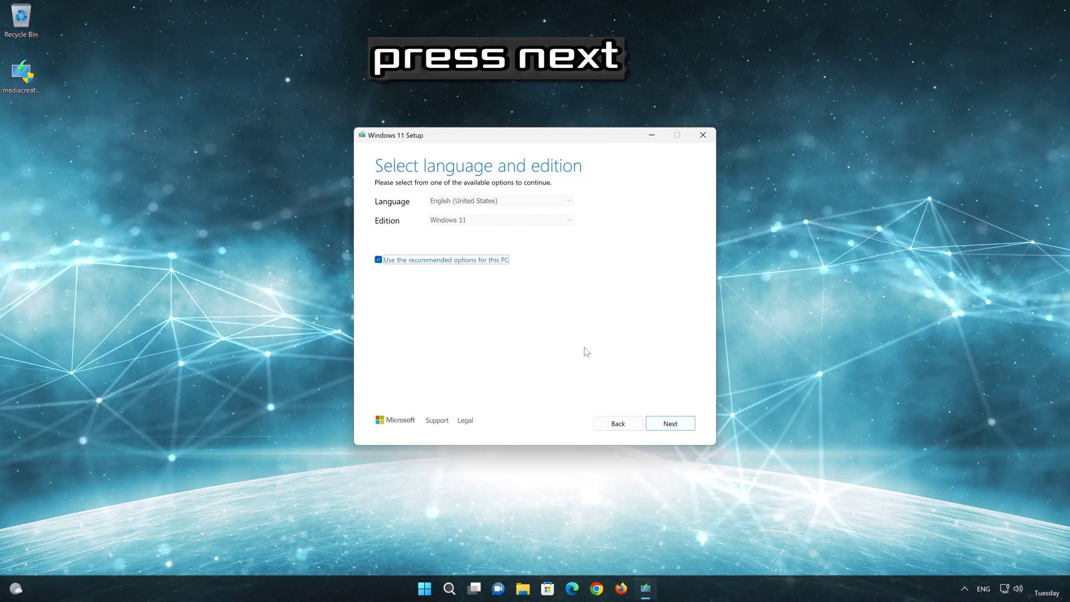
- Keep the recommended language and edition, choose ISO file as media, save it as Windows 11 on the Desktop, and finish the media creation
click(670, 423)
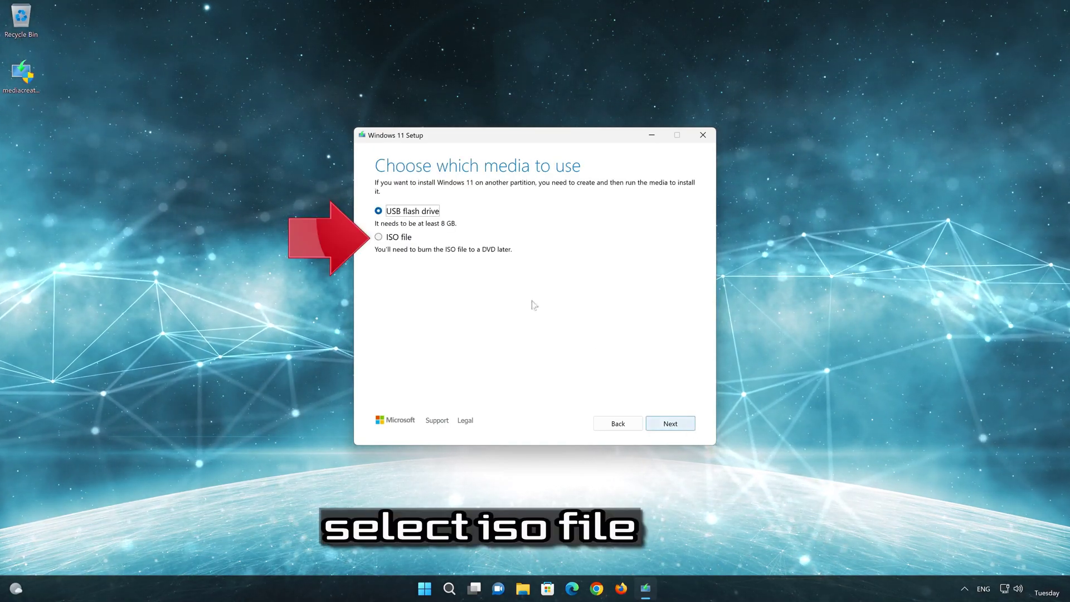
click(394, 238)
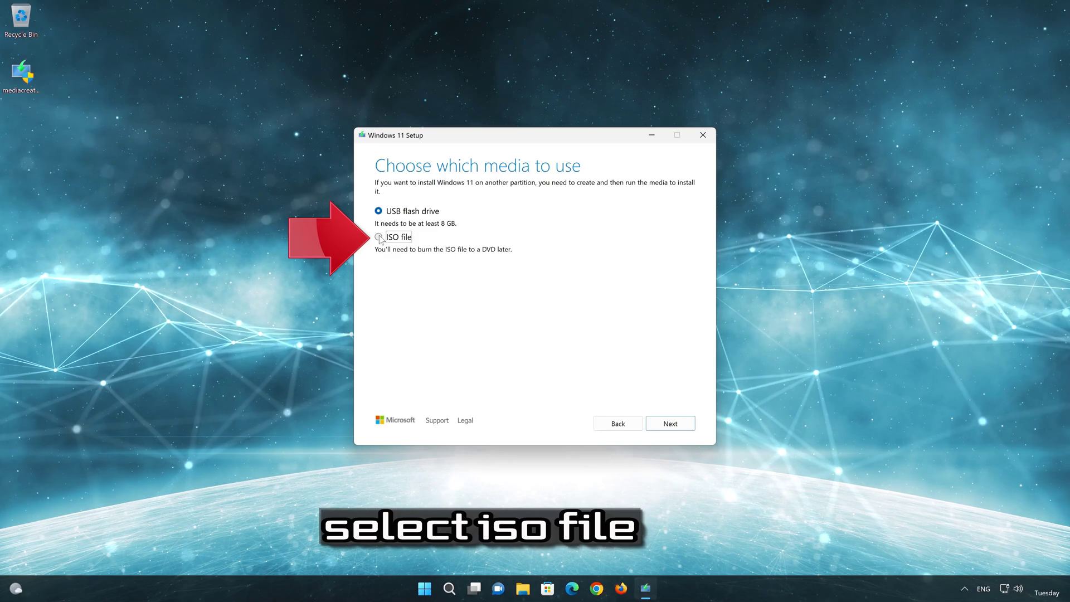
click(670, 424)
text(Windows 11)
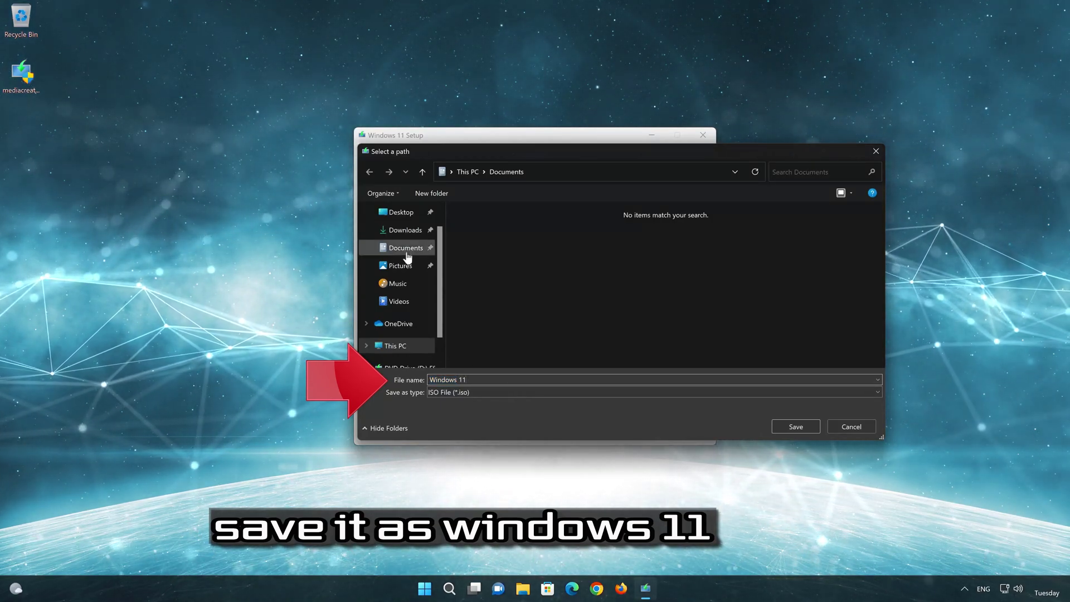
click(401, 212)
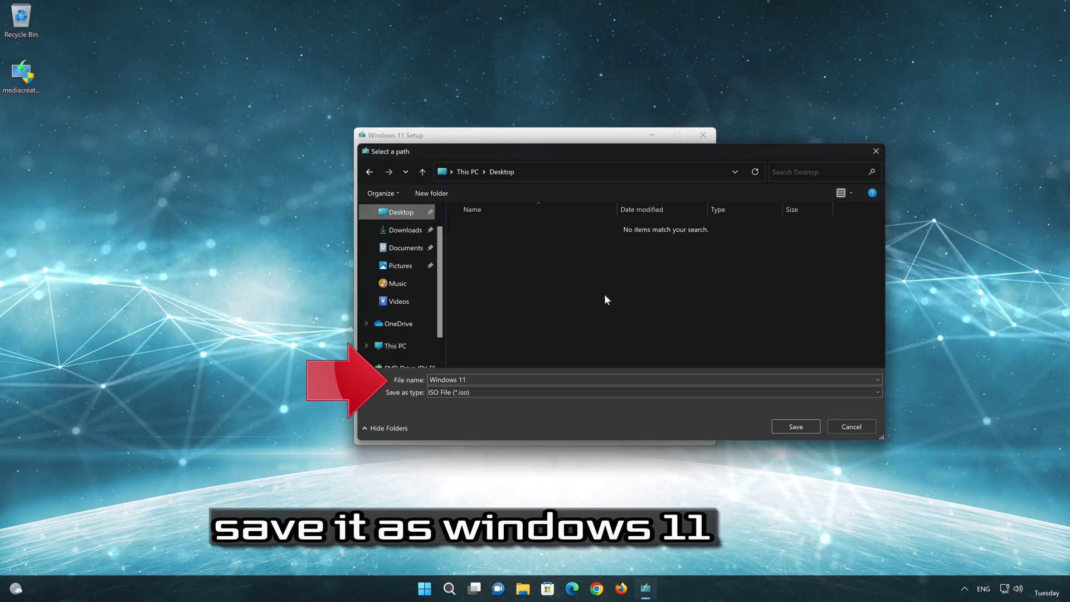
click(804, 426)
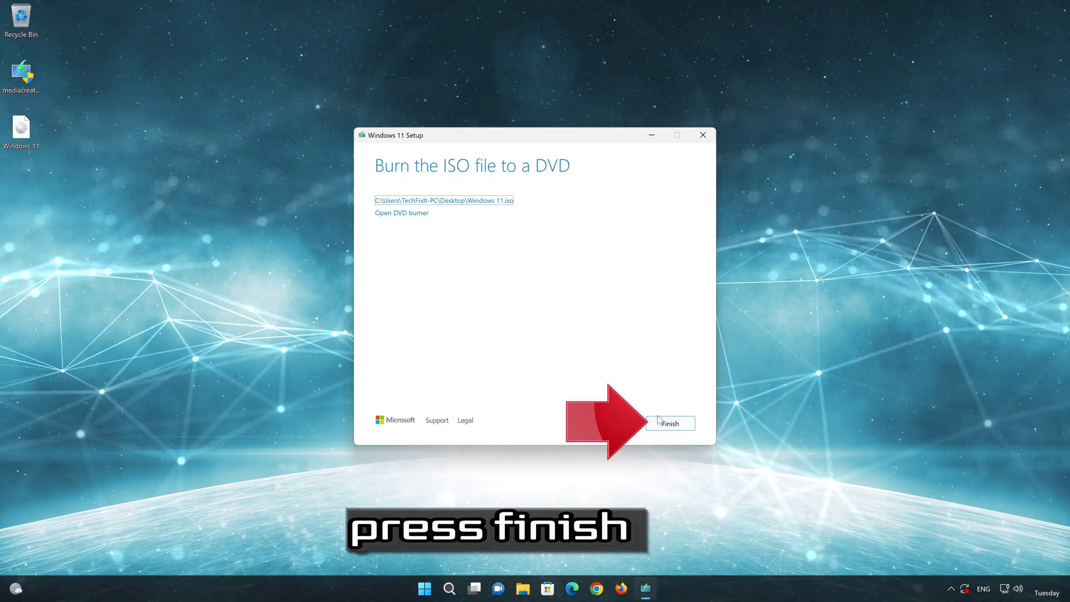
click(669, 427)
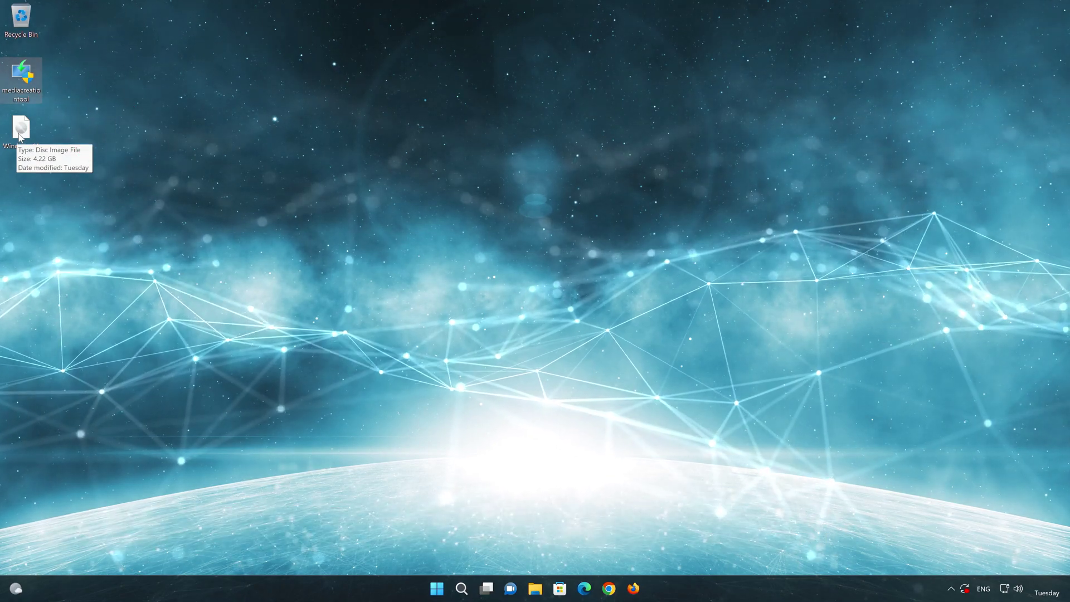
- Mount the Windows 11 ISO from the desktop, run its setup application with permission to make changes, and close the drive's folder window
double_click(19, 137)
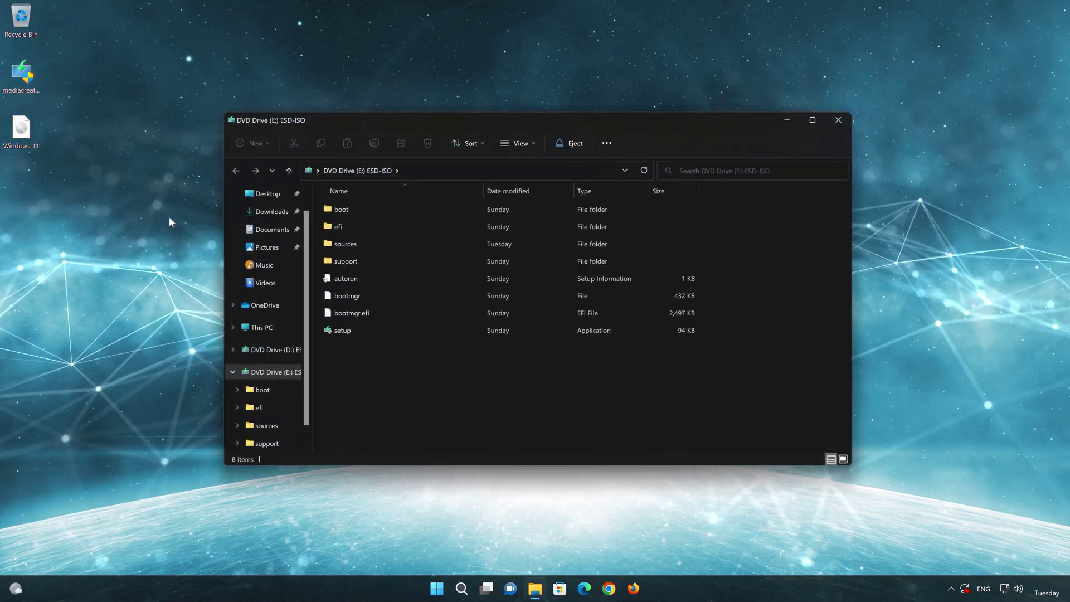
double_click(401, 330)
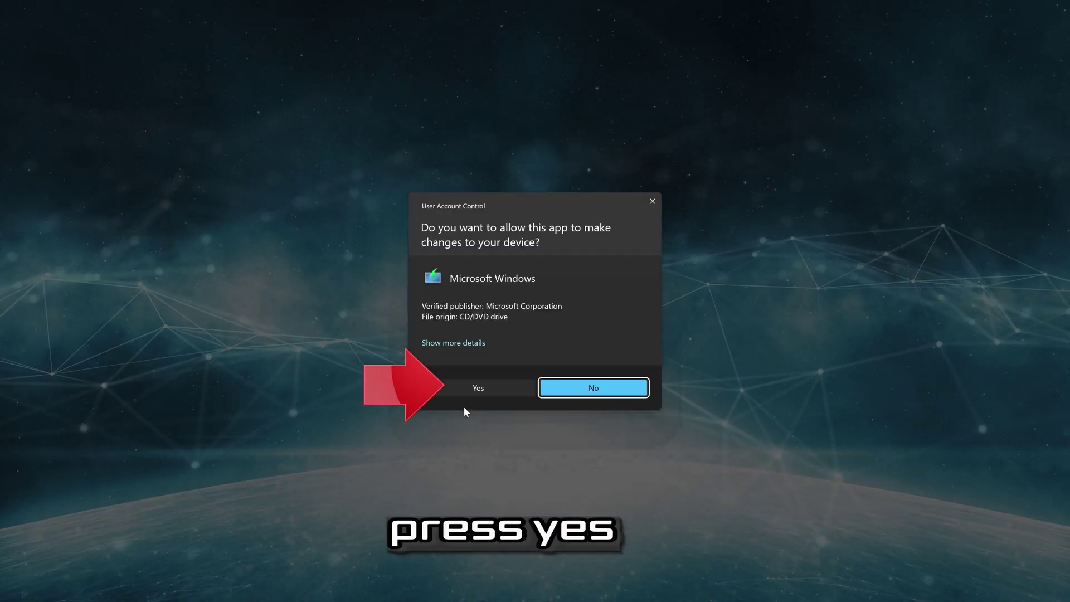
click(474, 389)
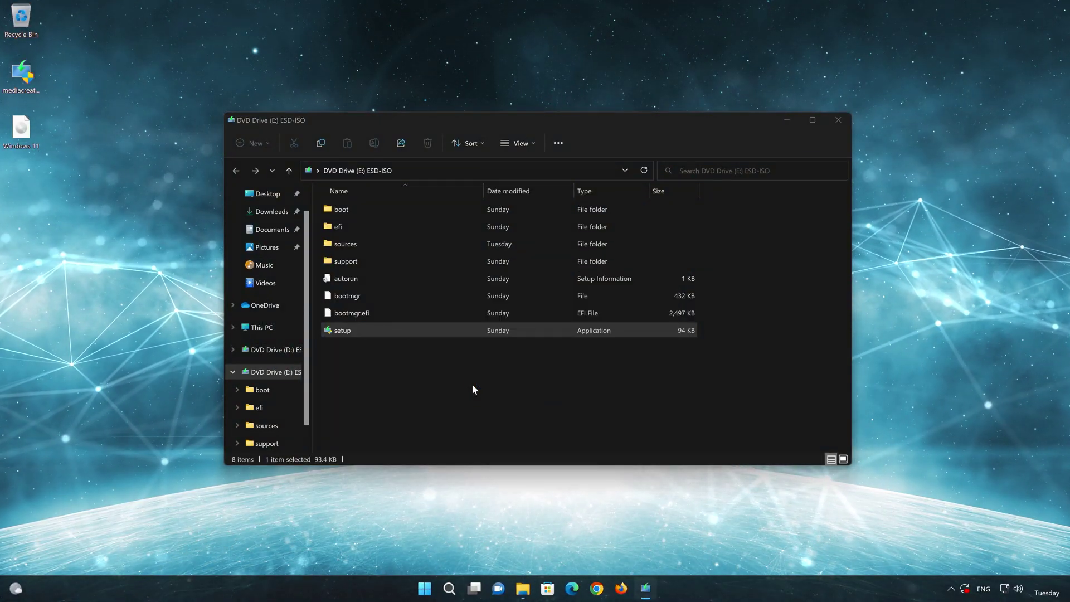
click(838, 119)
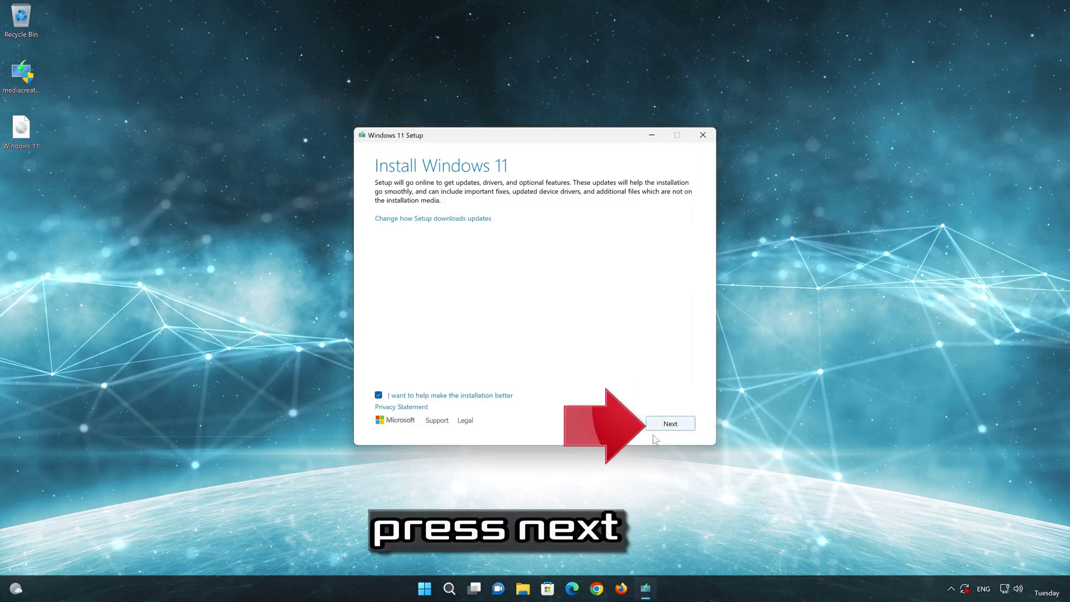
- Proceed through Windows 11 Setup, accept the license terms, and start installing Windows 11 Pro while keeping personal files and apps
click(673, 426)
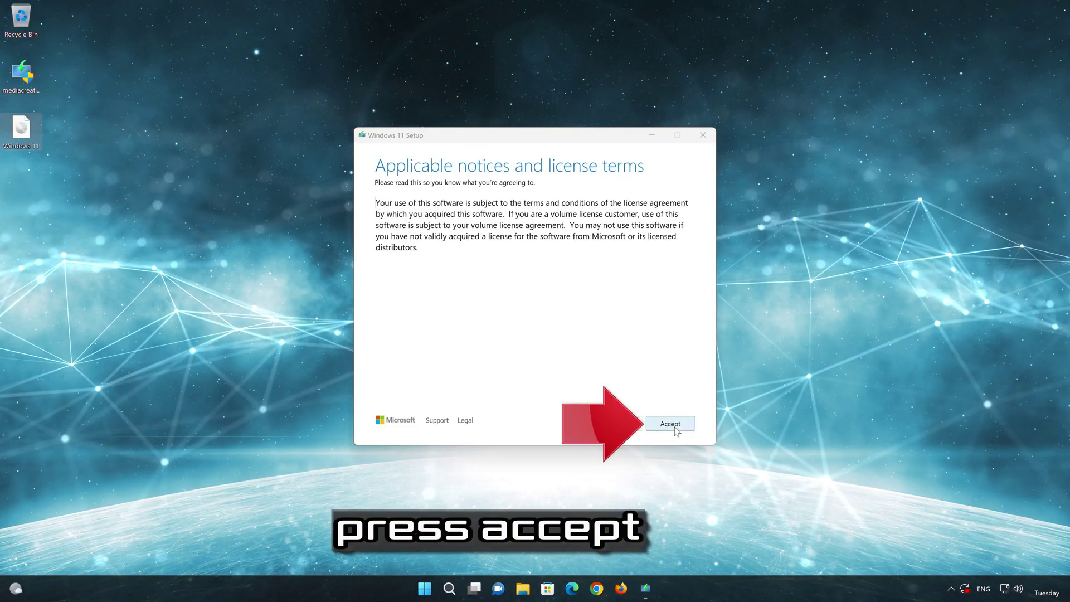
click(672, 425)
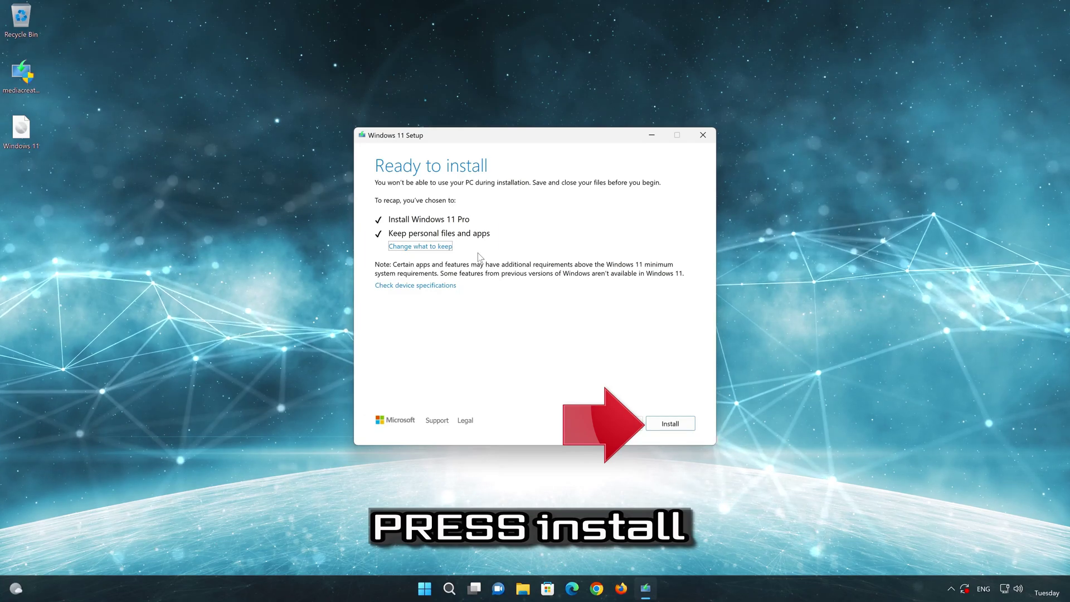
click(670, 423)
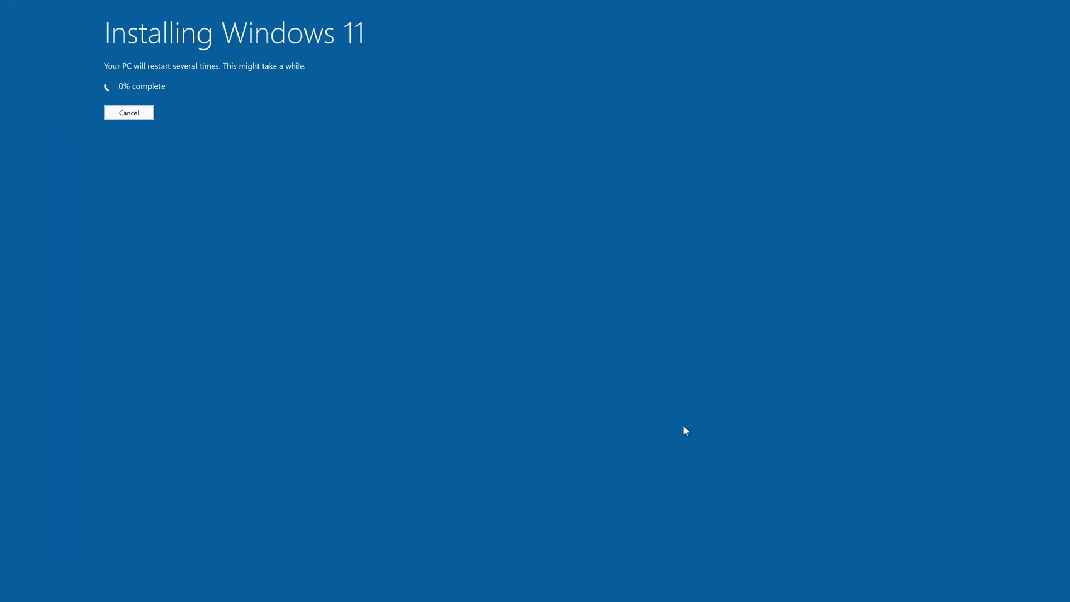